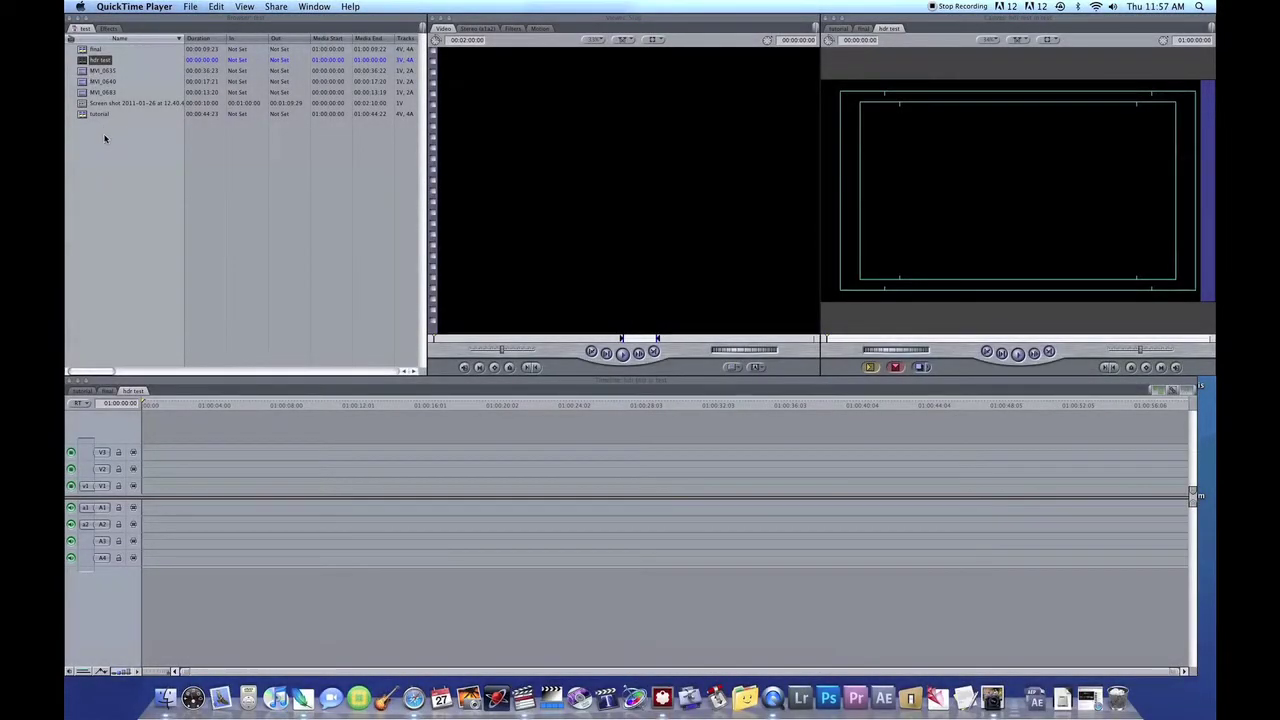
In the sequence's Video Processing settings, choose high-precision YUV rendering and Super-White maximum white
click(84, 60)
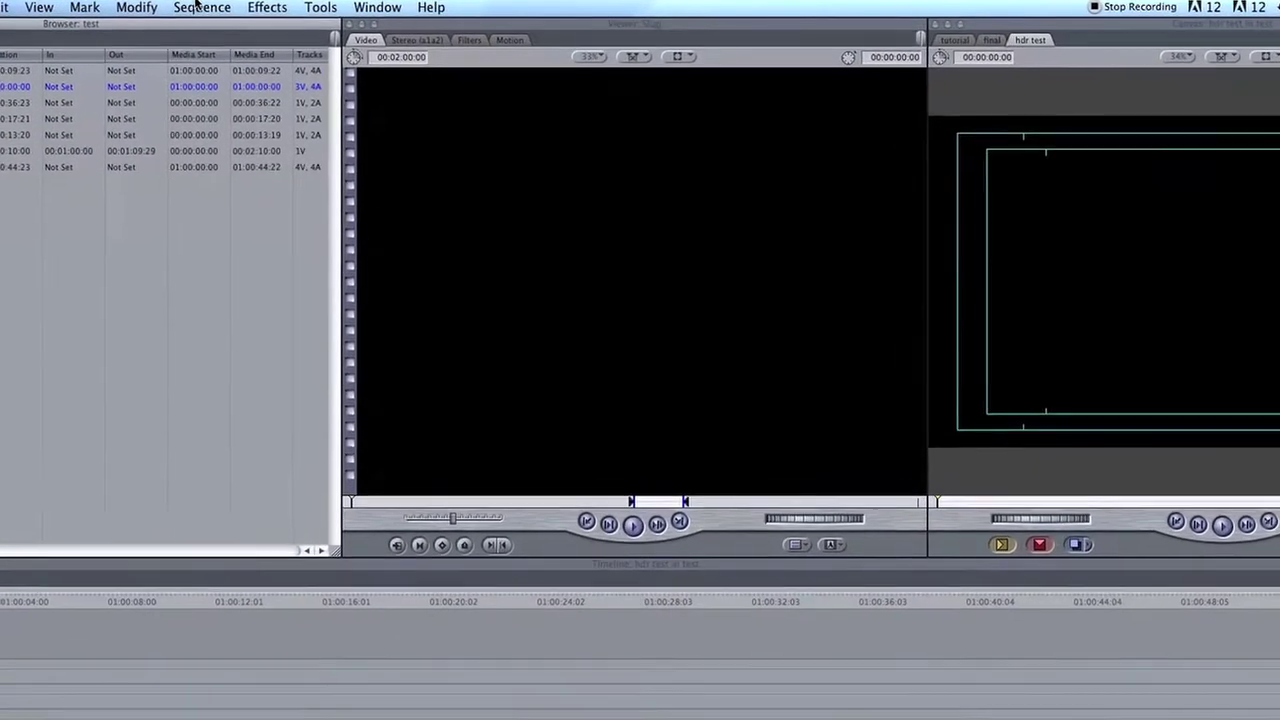
click(196, 5)
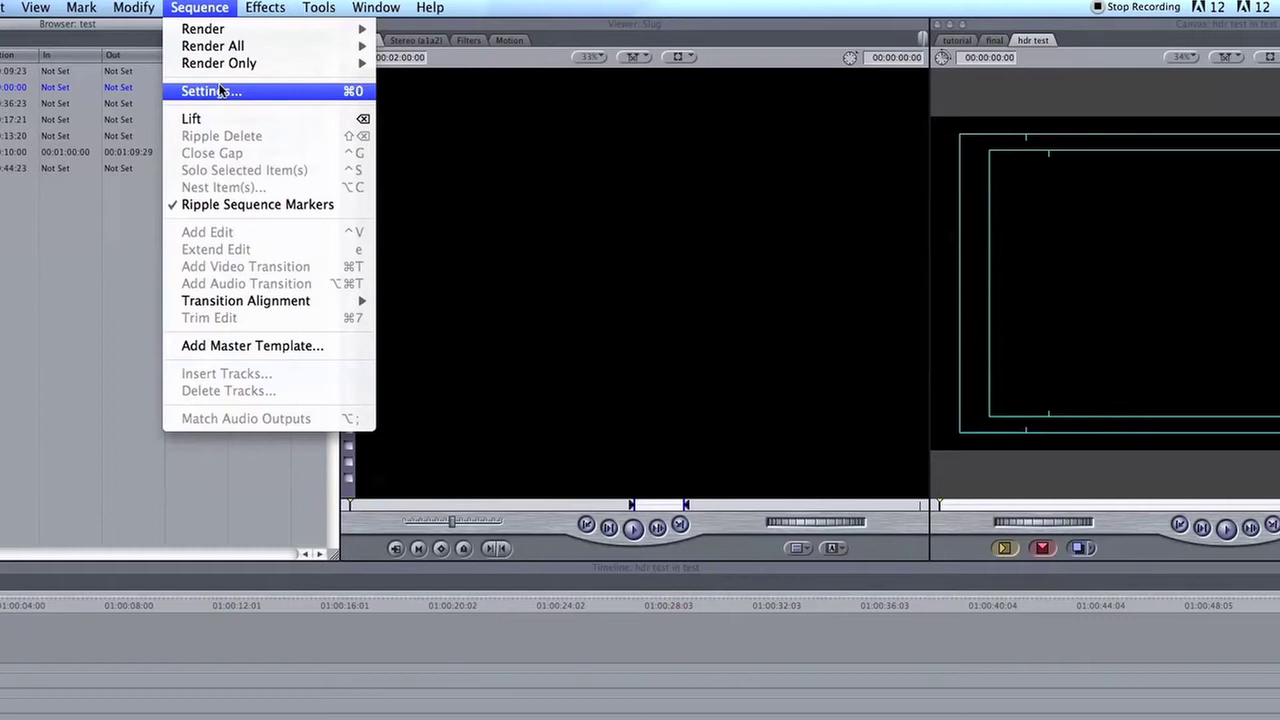
click(219, 91)
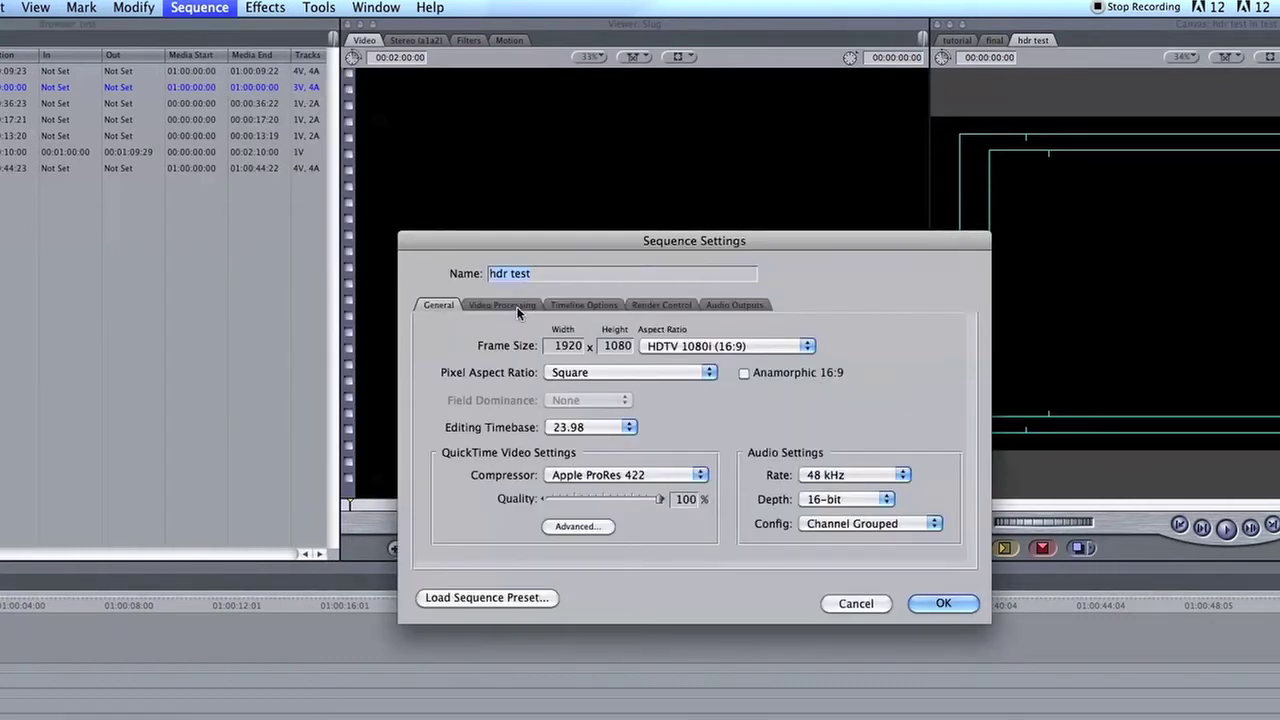
click(516, 306)
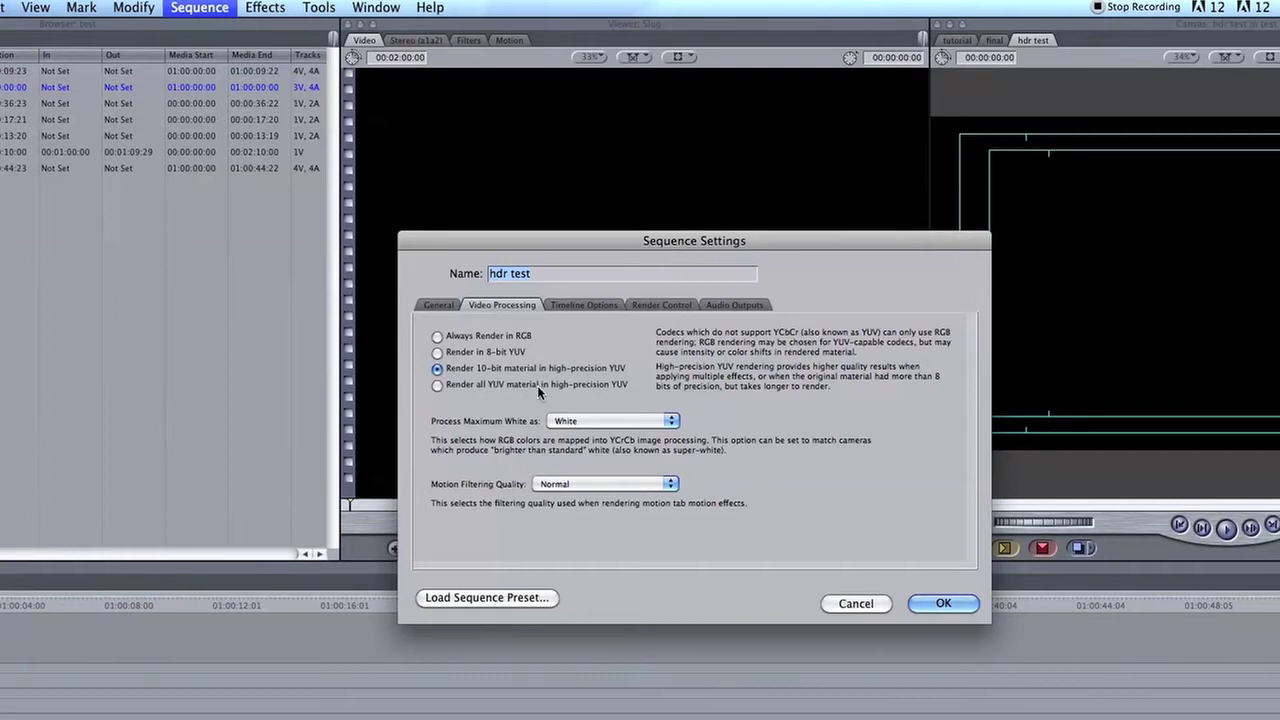
click(437, 387)
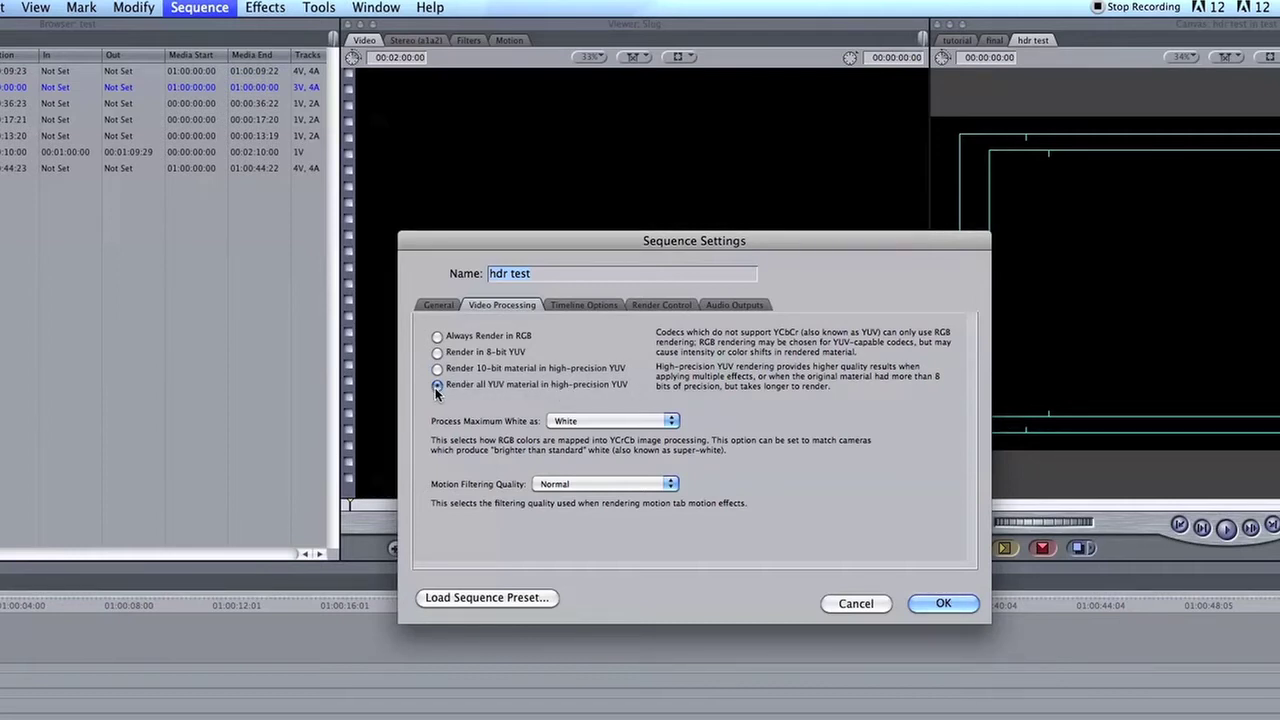
click(672, 421)
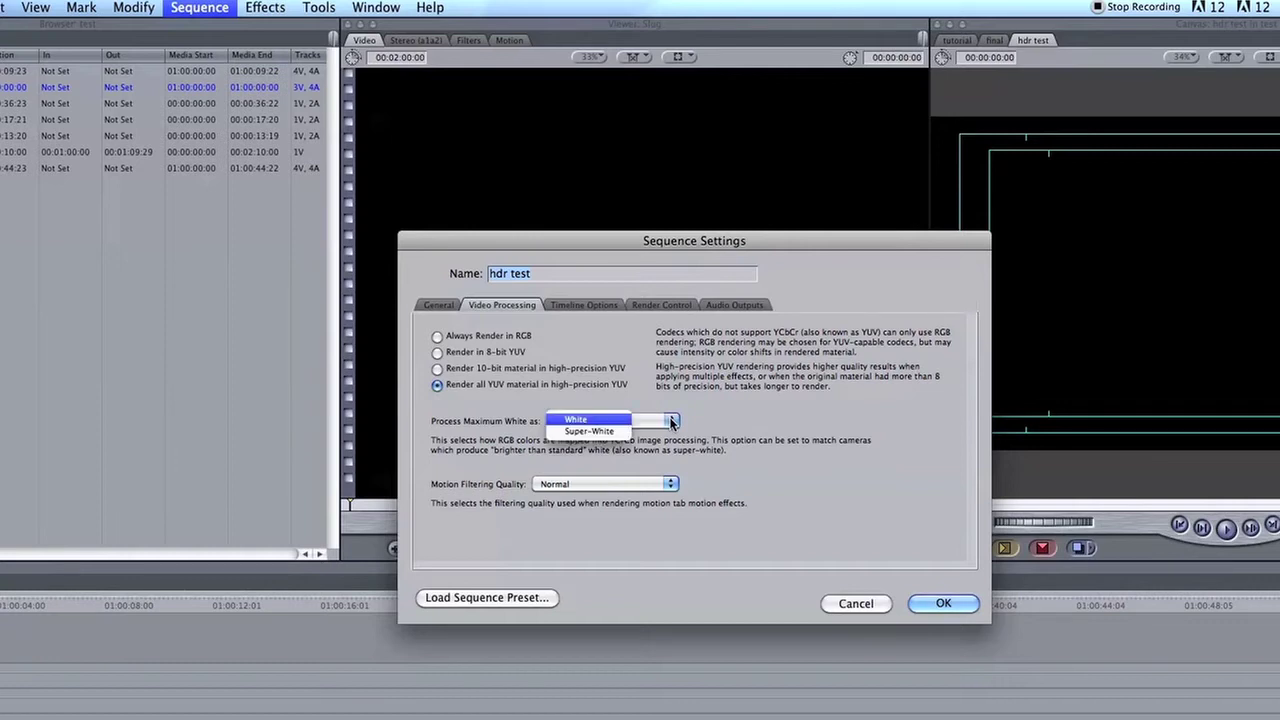
click(595, 431)
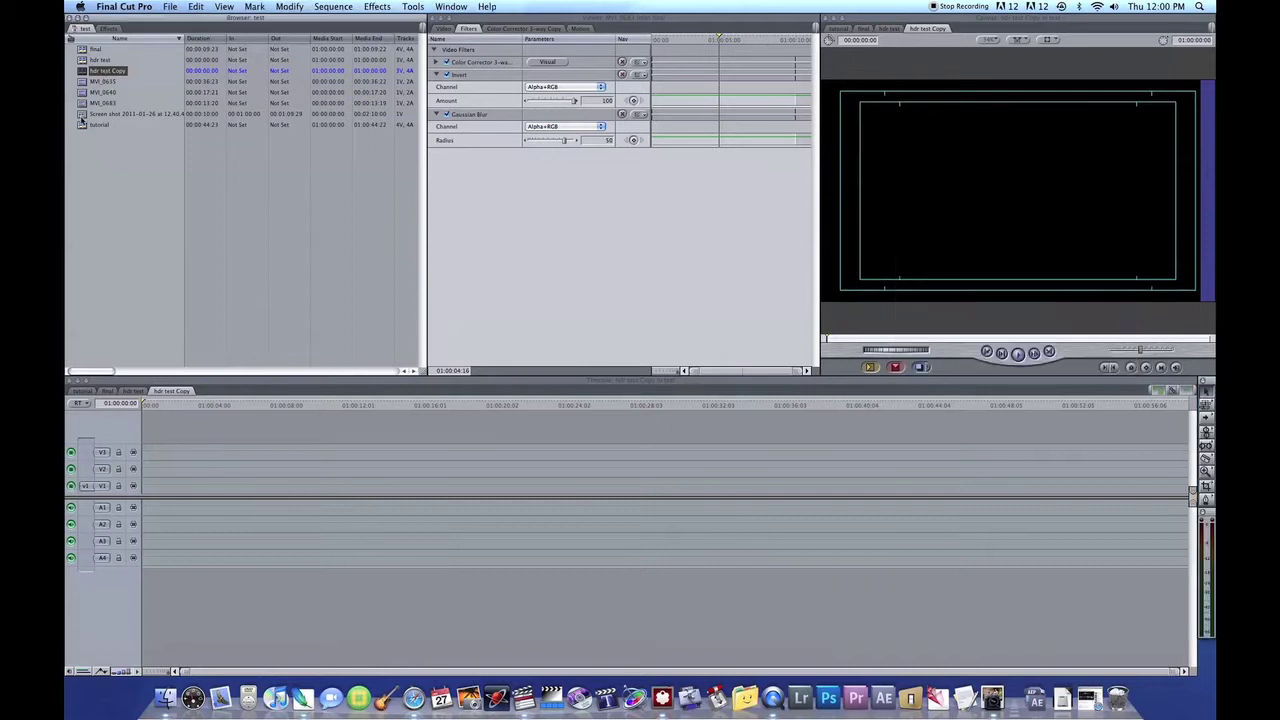
Place MVI_0683 in the hdr test Copy timeline and delete its audio
click(82, 103)
drag(82, 103, 172, 497)
click(215, 507)
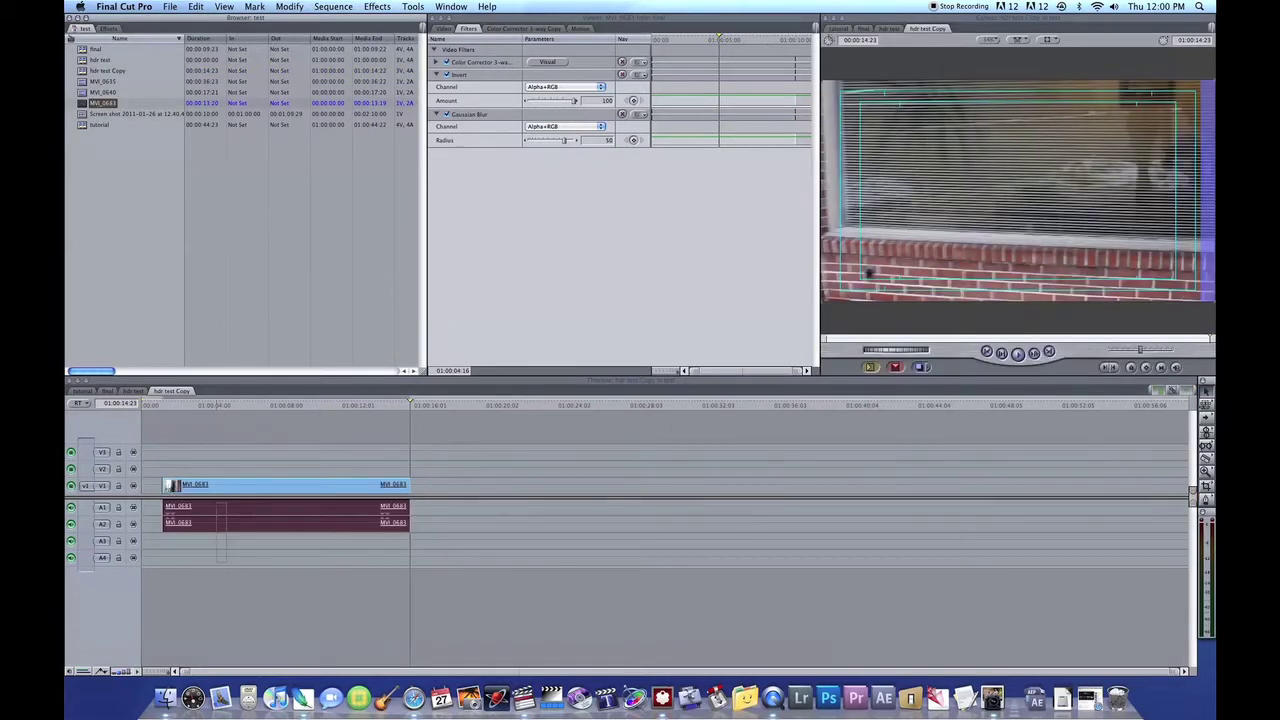
key(Delete)
Duplicate the V1 clip onto V2 and V3 and park the playhead inside it
click(226, 491)
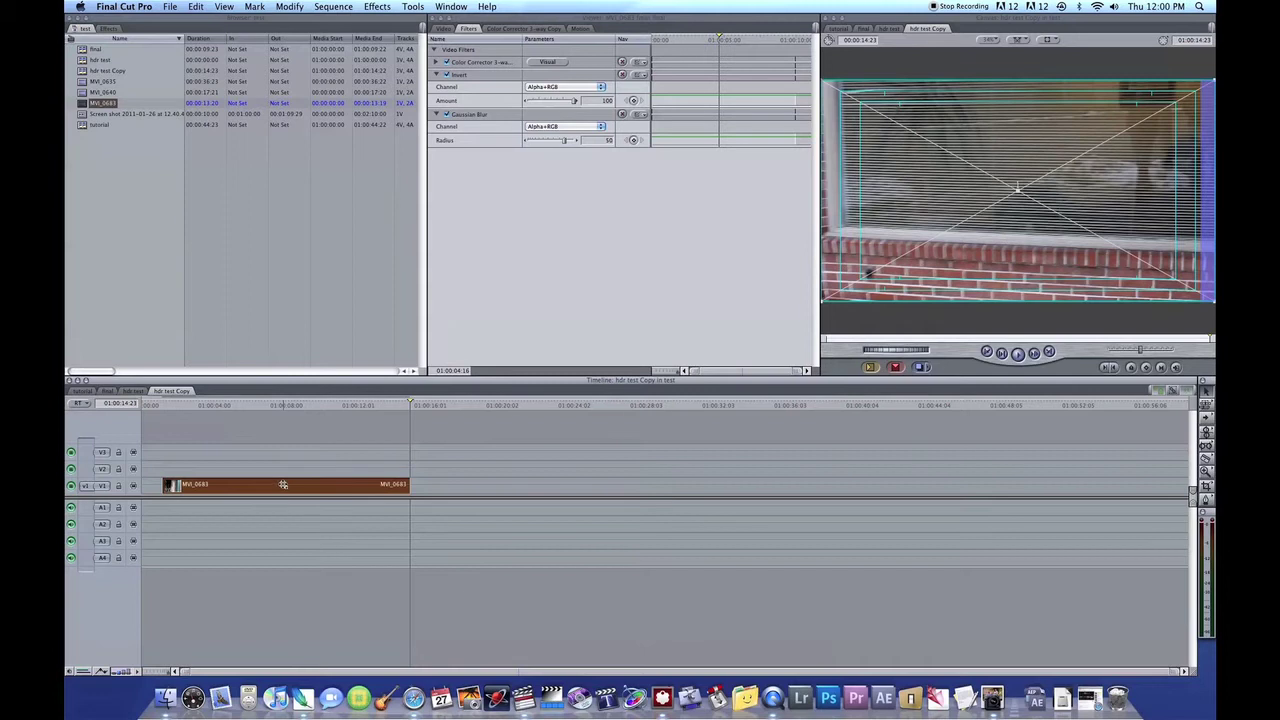
drag(283, 485, 274, 451)
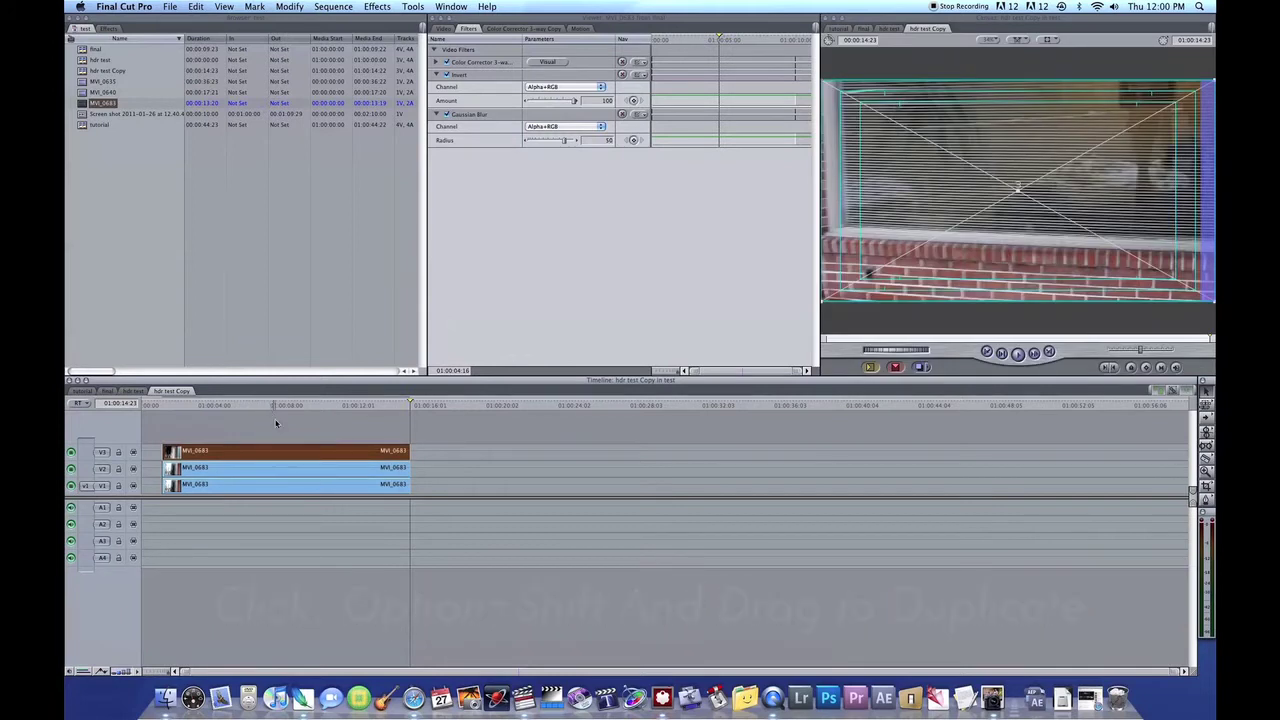
click(259, 408)
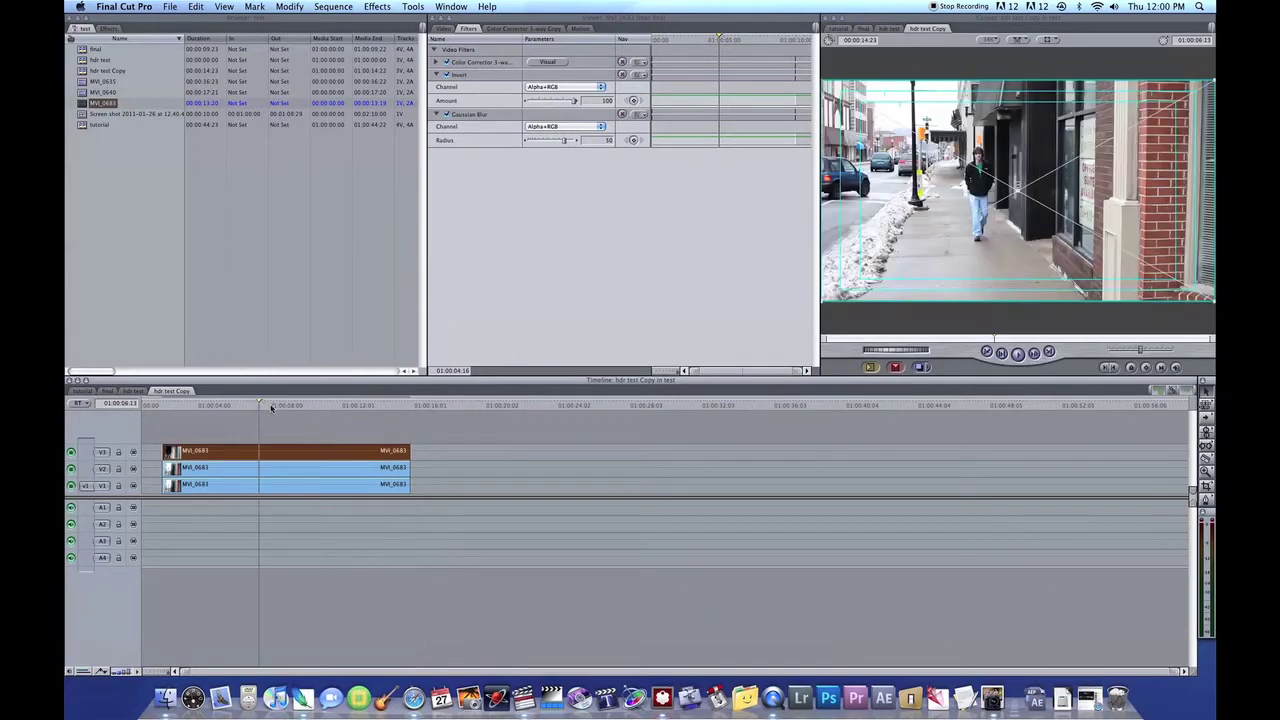
Apply the Color Corrector 3-way to the middle V2 clip
click(284, 468)
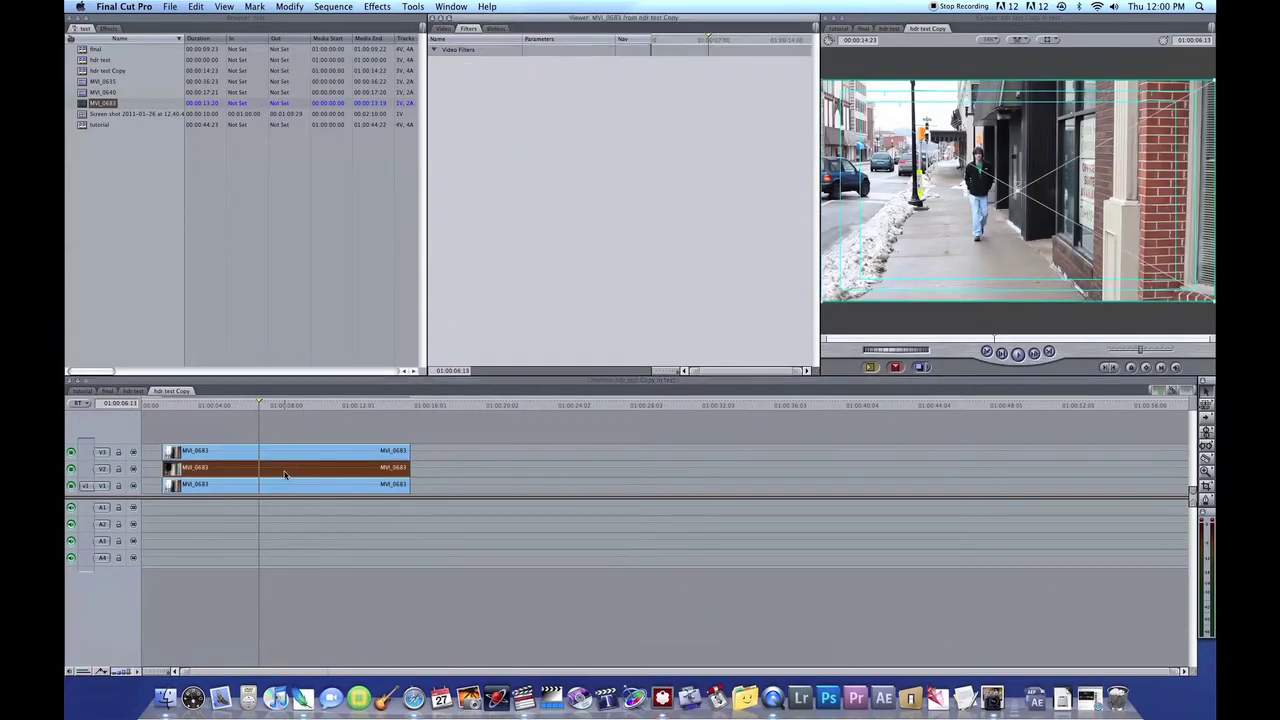
click(108, 28)
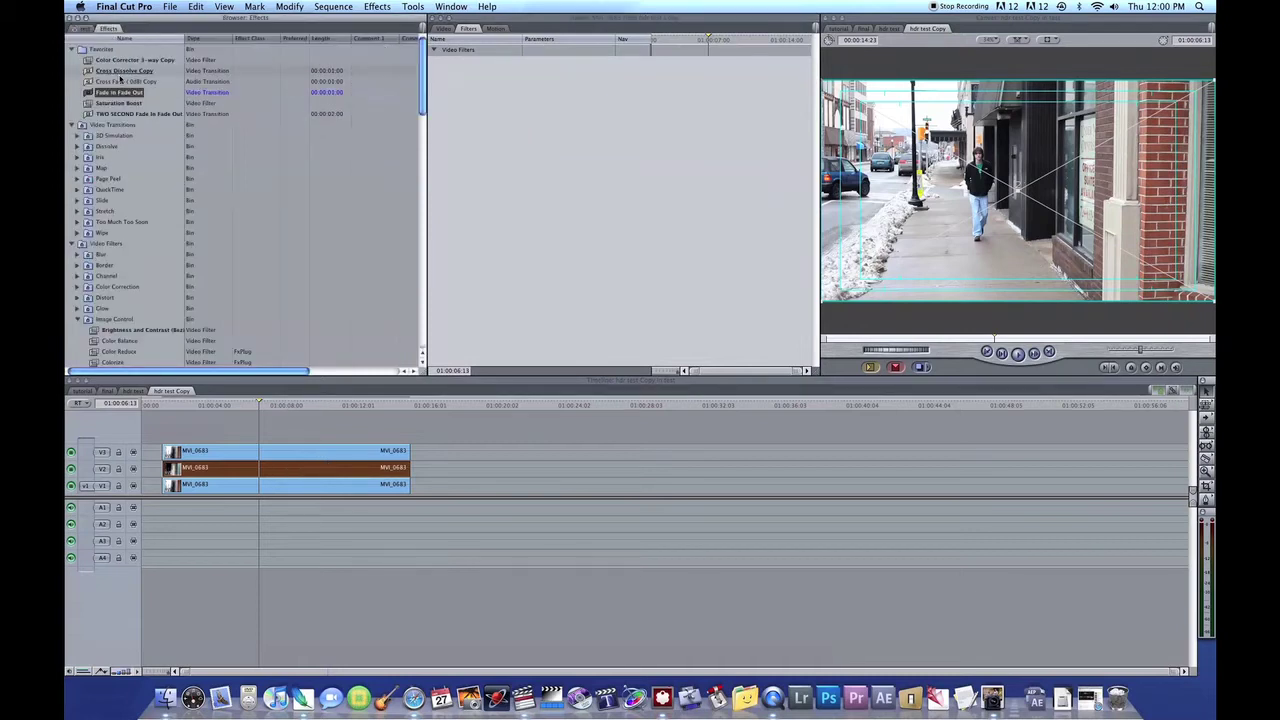
click(89, 61)
drag(89, 61, 347, 470)
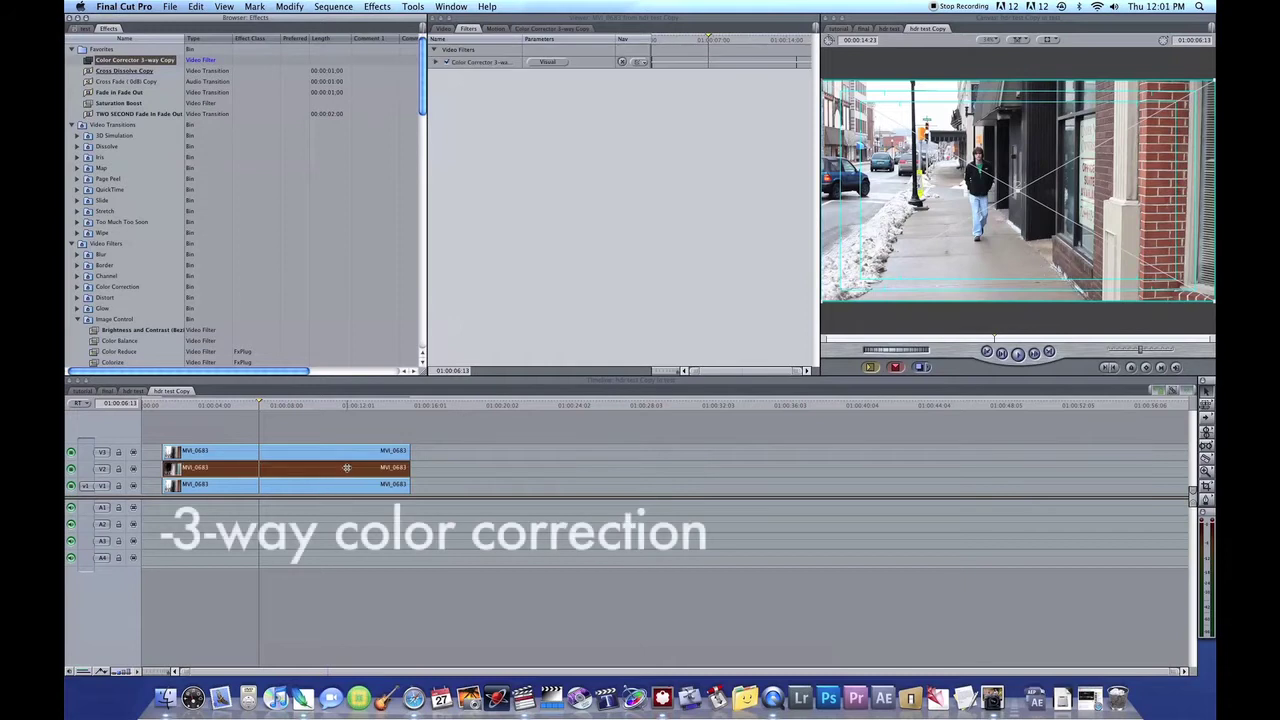
click(548, 62)
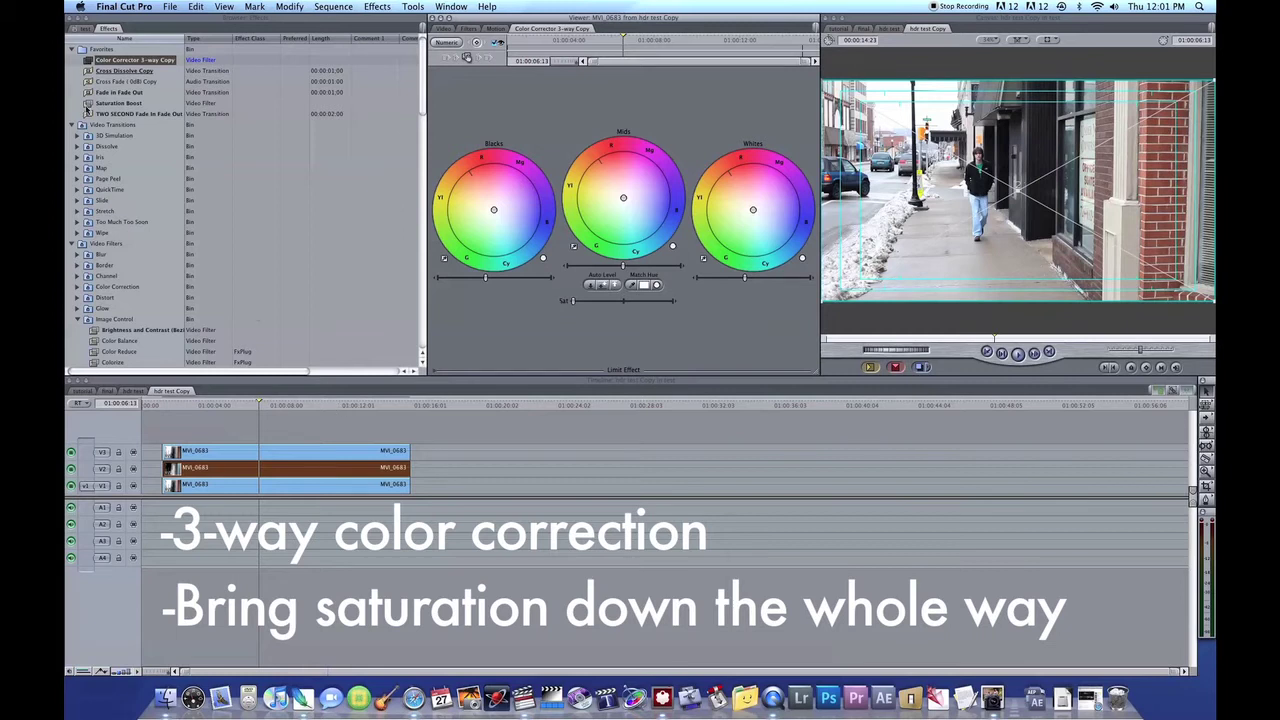
Add the Channel > Invert filter to the V2 clip
scroll(90, 157, down, 4)
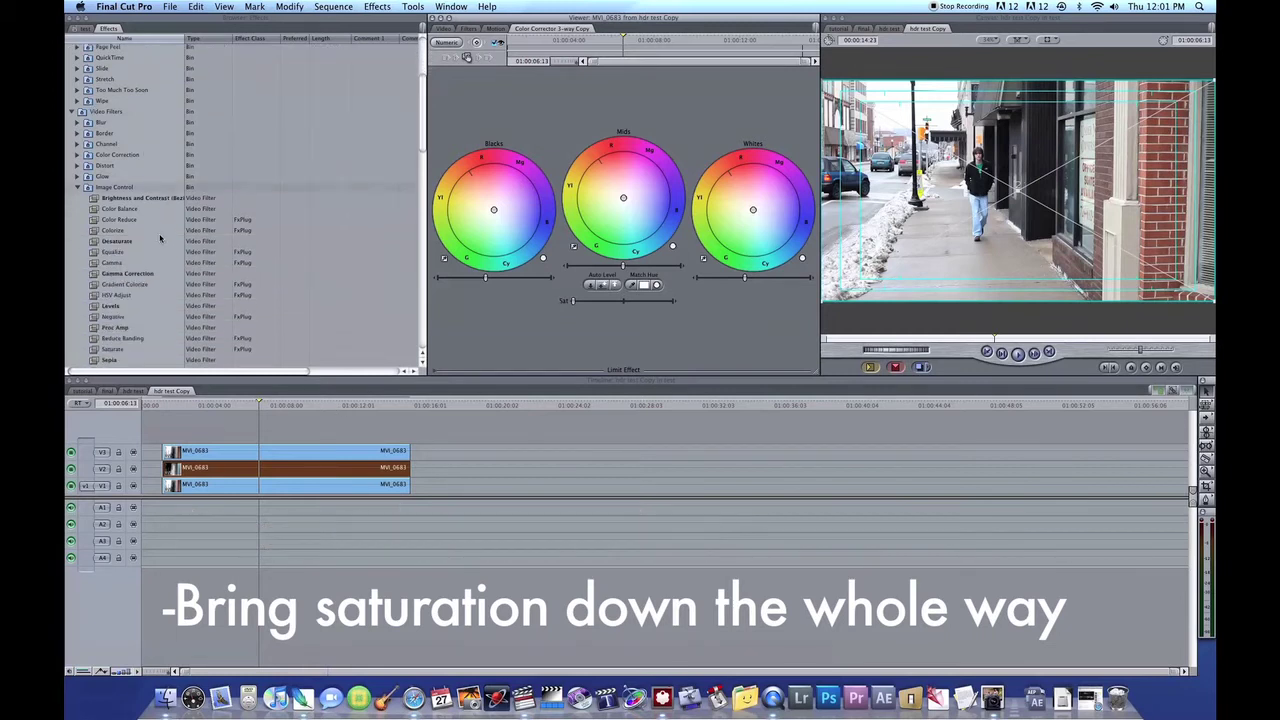
click(78, 145)
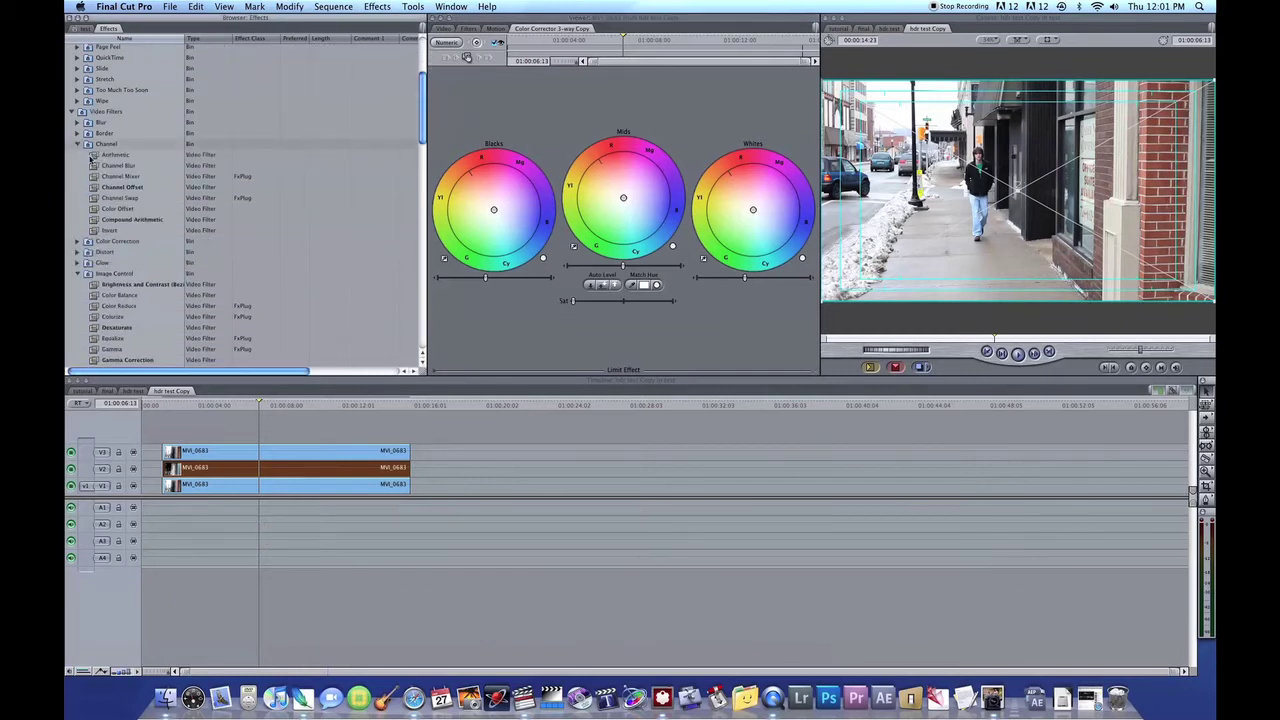
drag(116, 232, 330, 468)
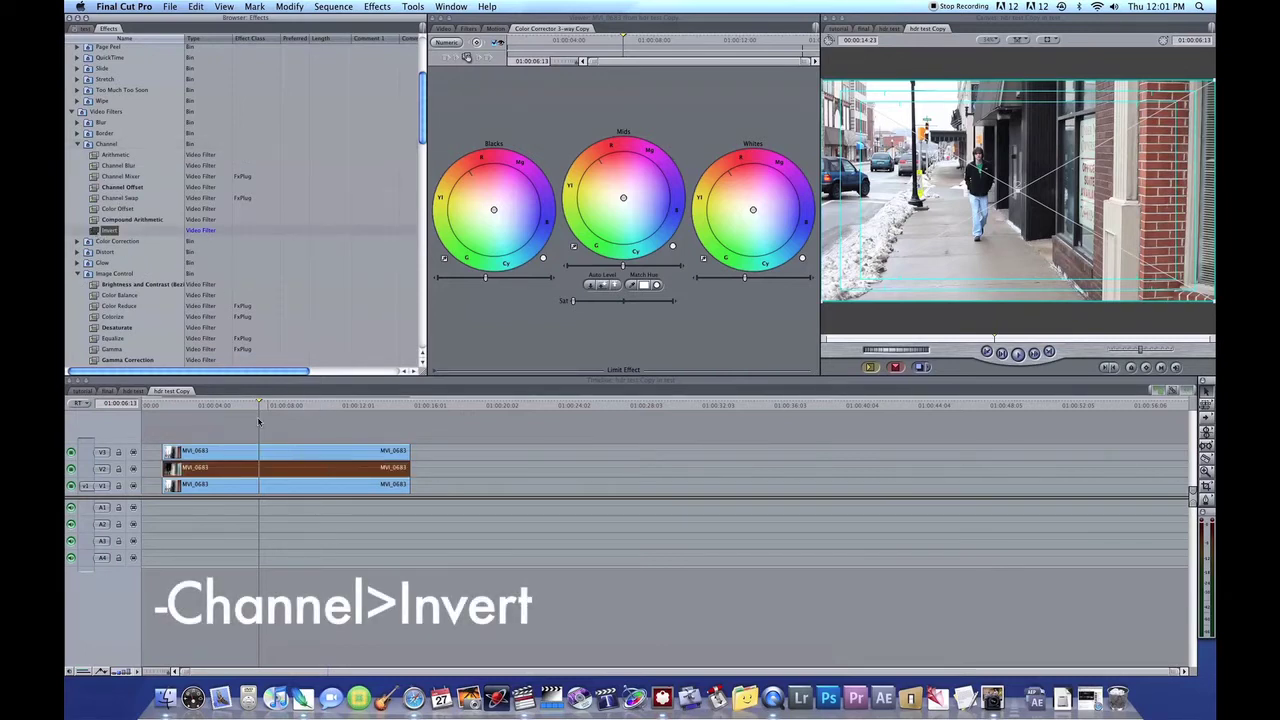
Add Gaussian Blur to the V2 clip and set its radius to 54
scroll(203, 237, down, 2)
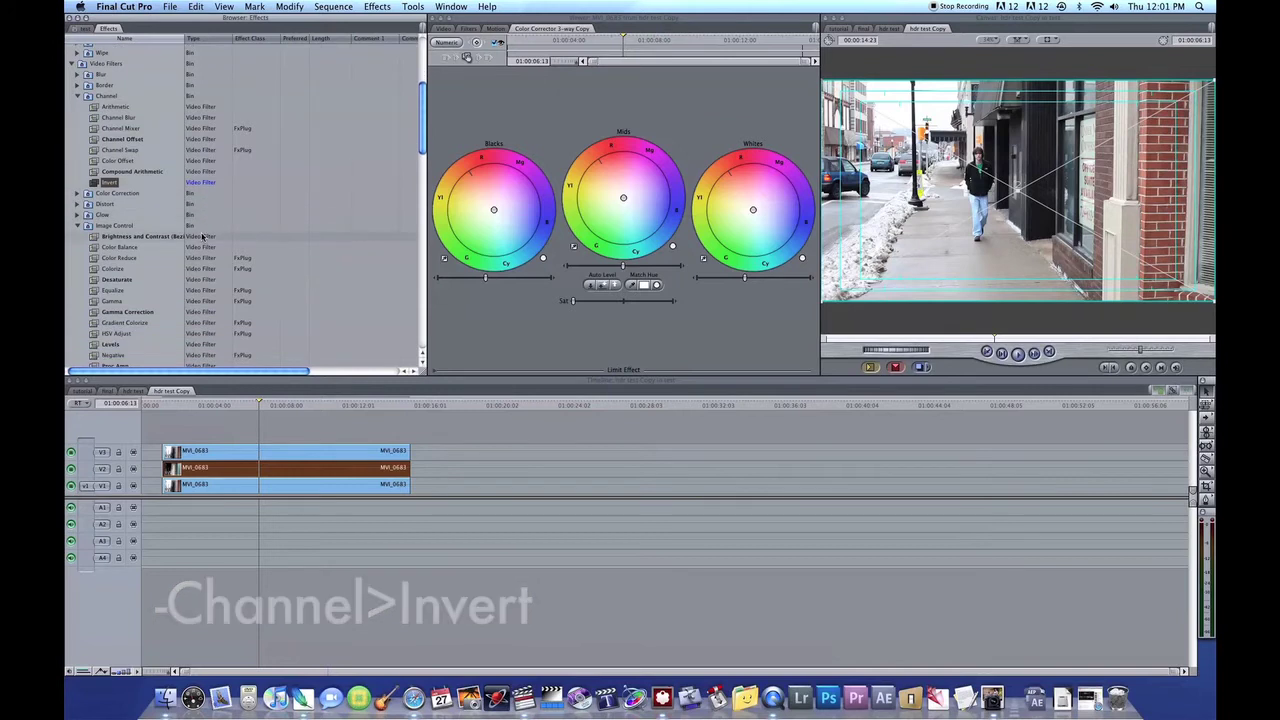
click(78, 75)
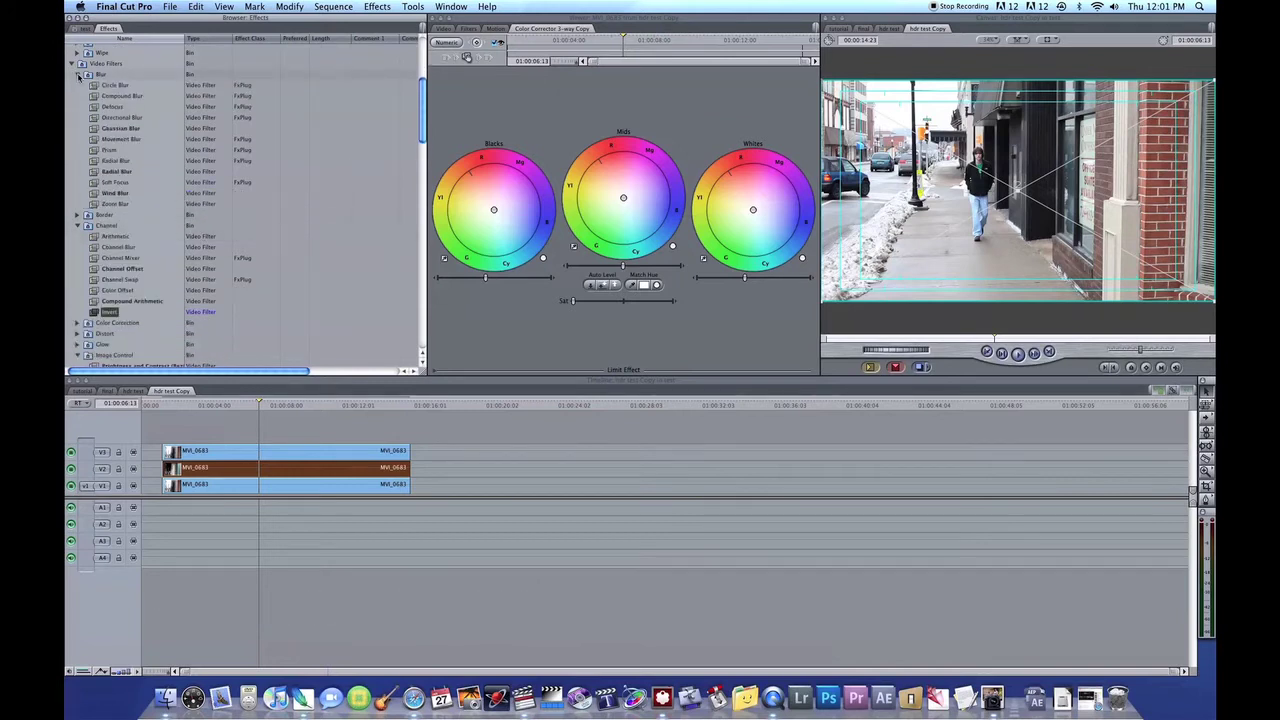
click(120, 129)
drag(120, 129, 340, 470)
double_click(340, 470)
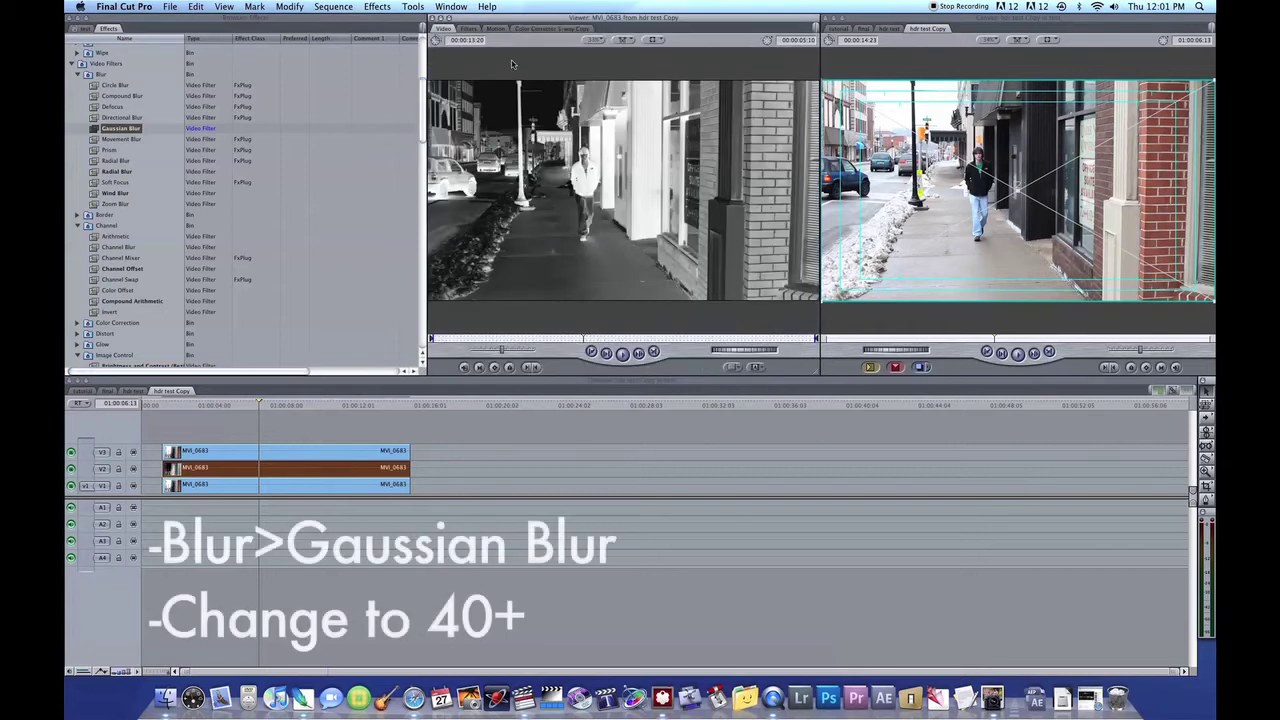
click(550, 28)
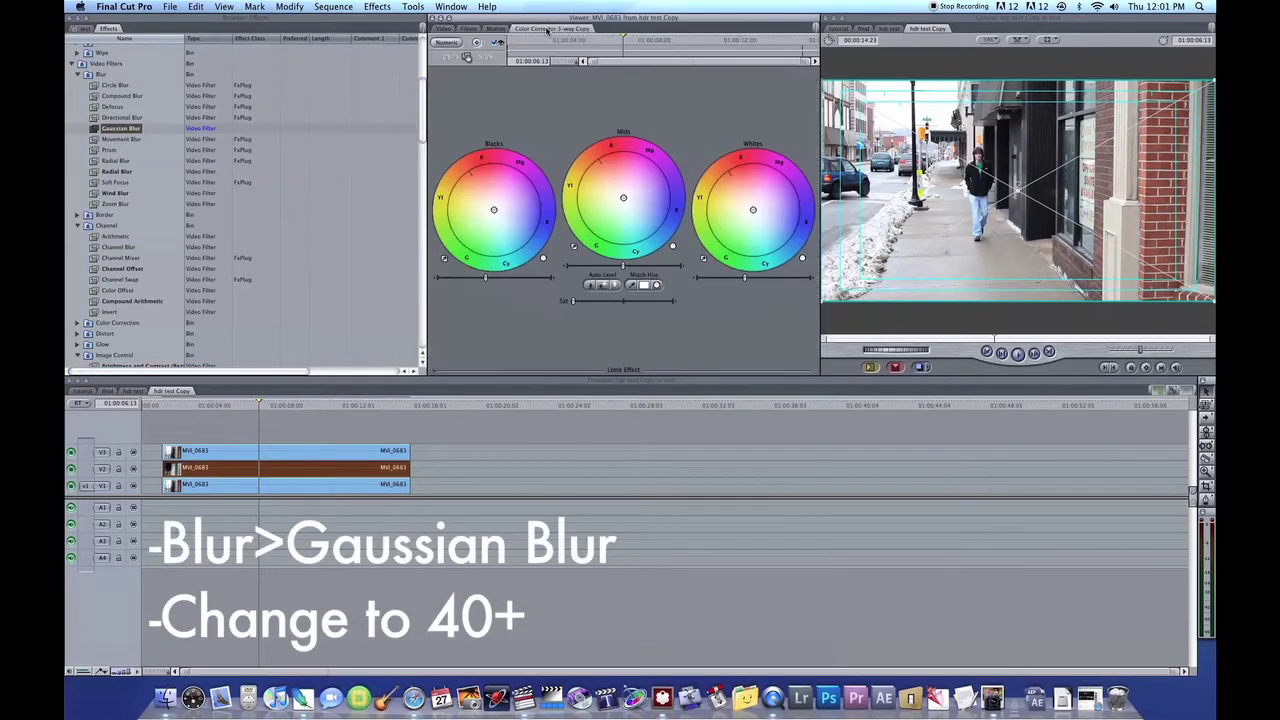
click(468, 28)
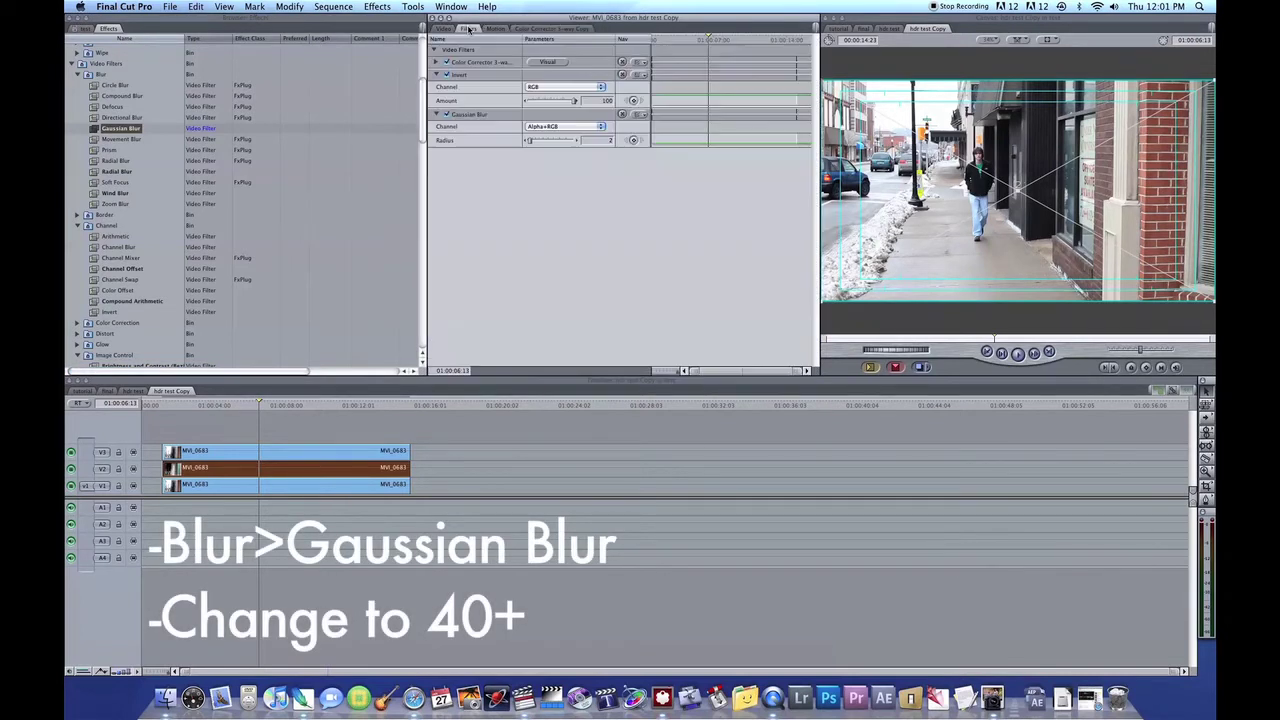
click(562, 141)
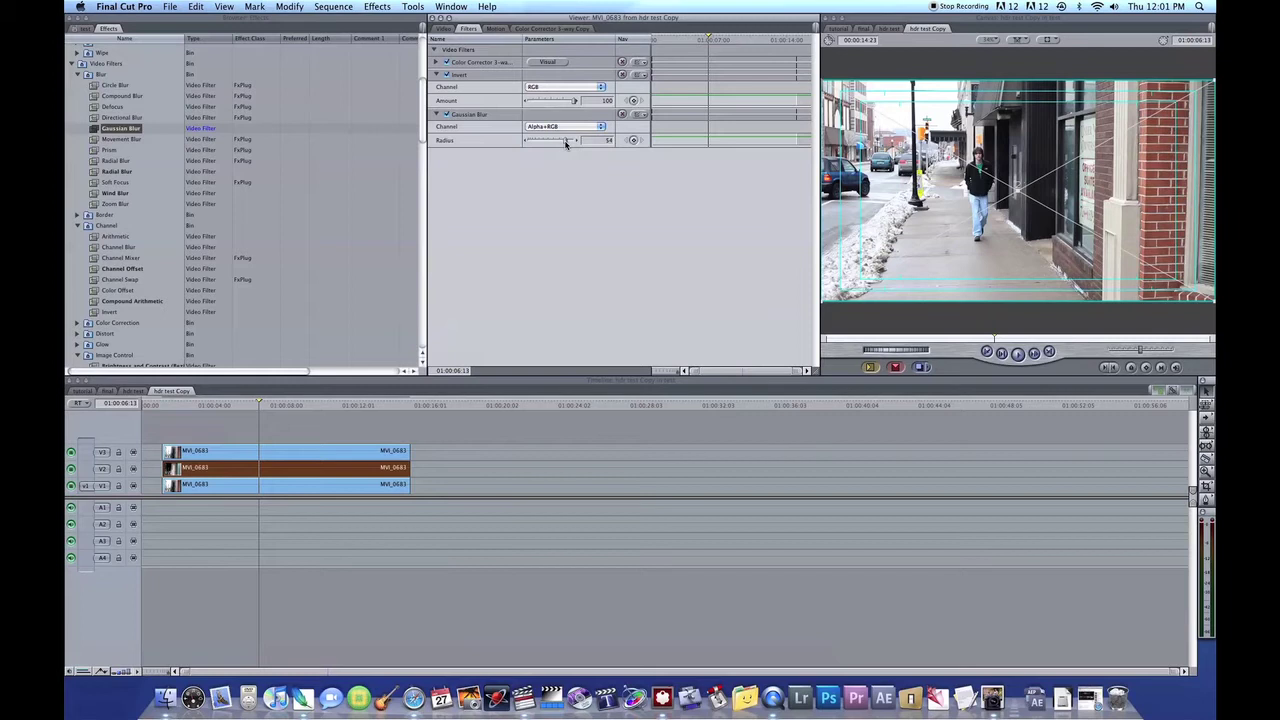
click(340, 441)
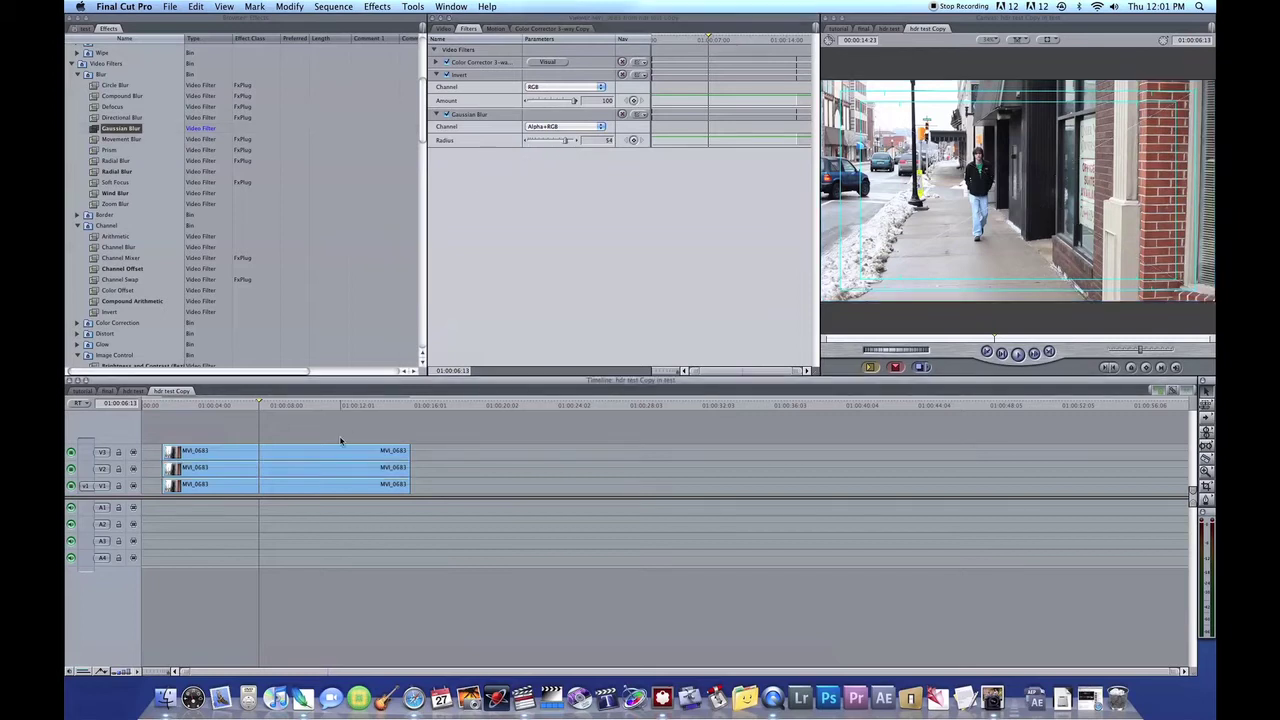
Set the V2 clip's composite mode to Overlay, then select the V3 clip
right_click(327, 466)
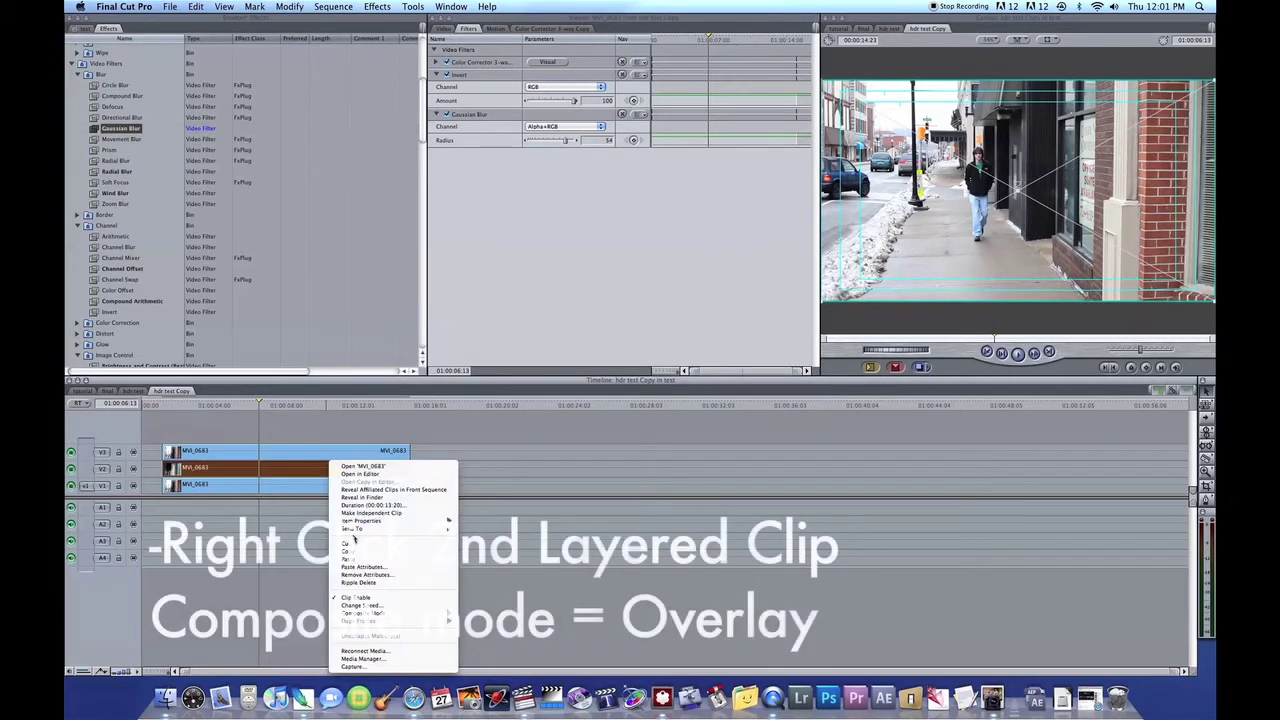
mouse_move(410, 613)
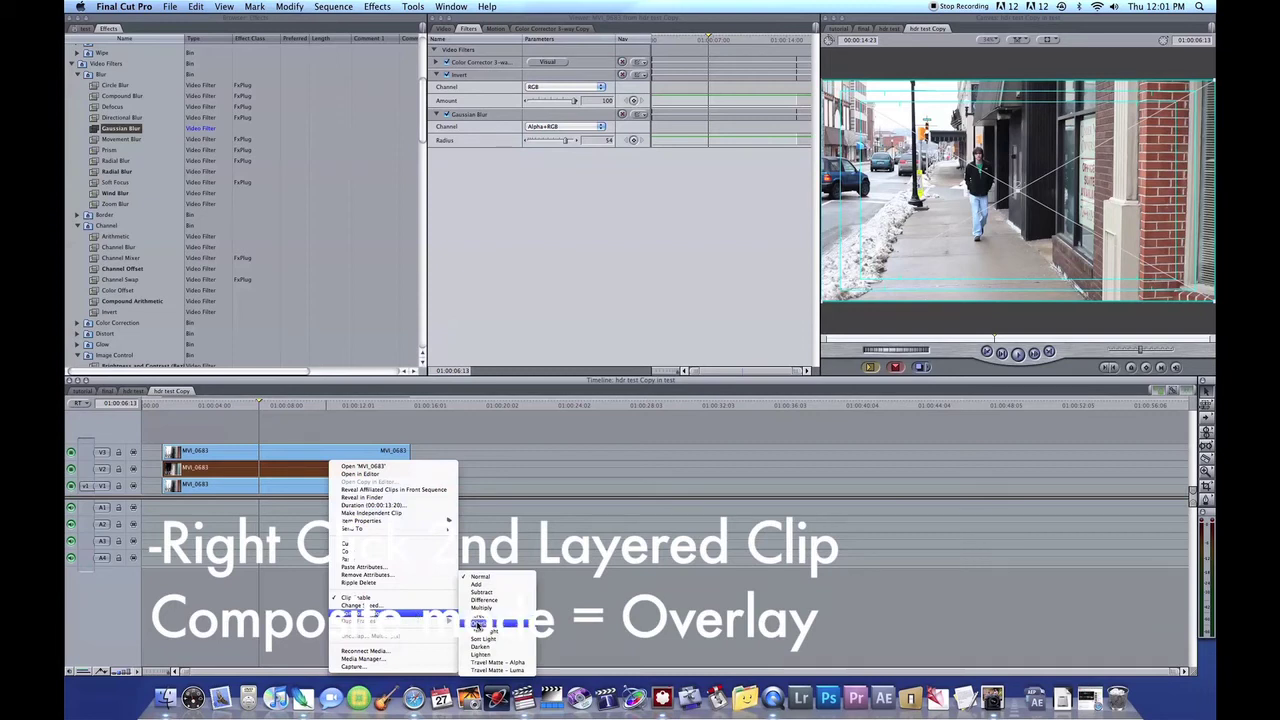
click(478, 624)
click(466, 490)
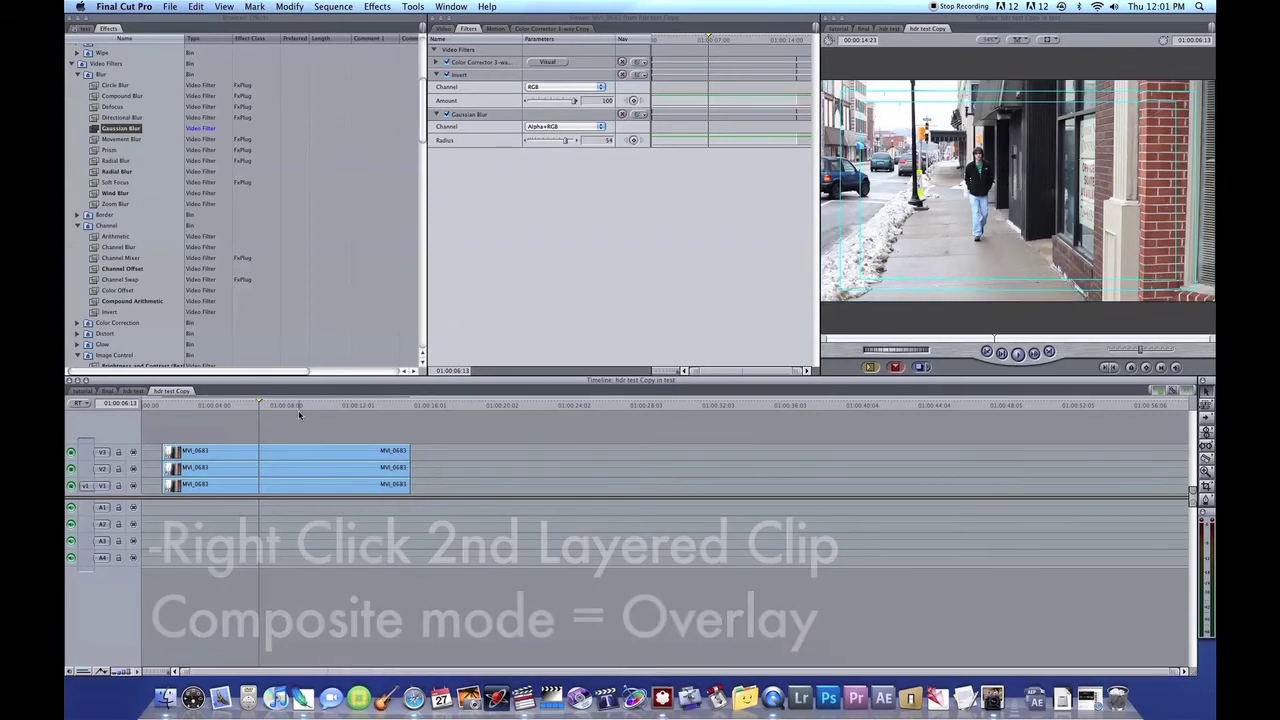
click(293, 455)
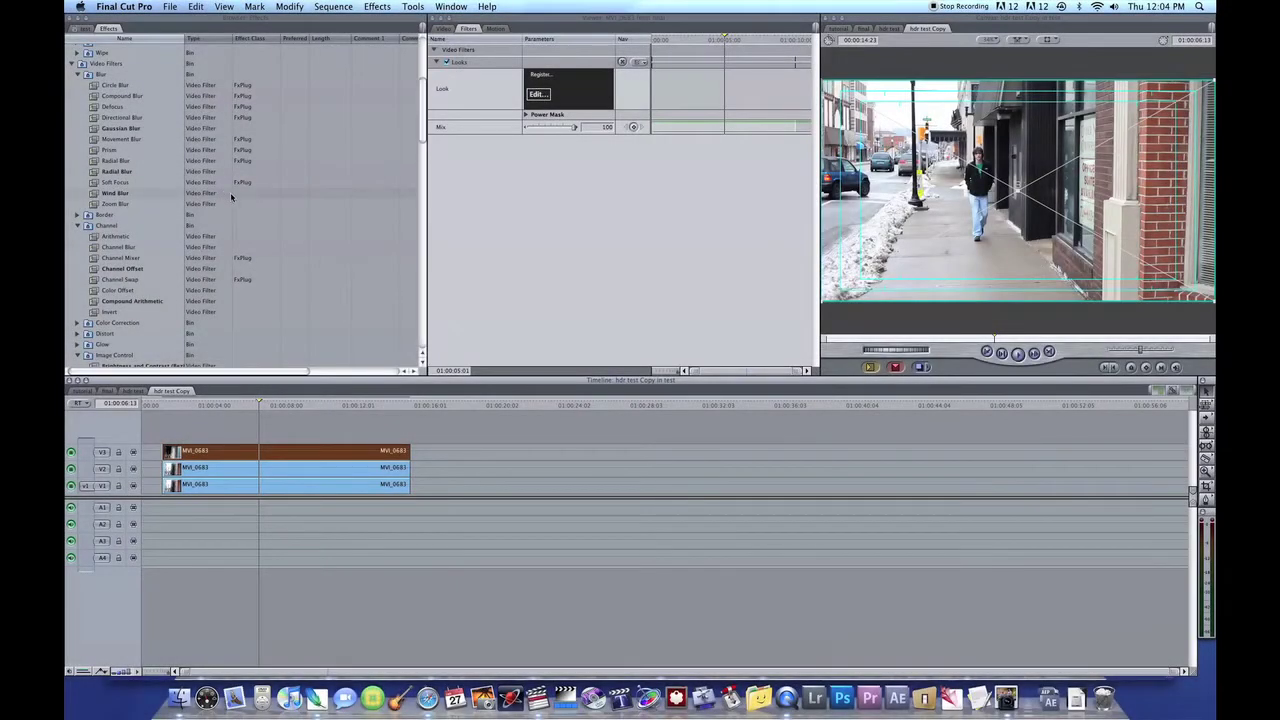
Apply Magic Bullet Looks to the V3 clip and launch LooksBuilder from its Filters tab
scroll(176, 190, up, 5)
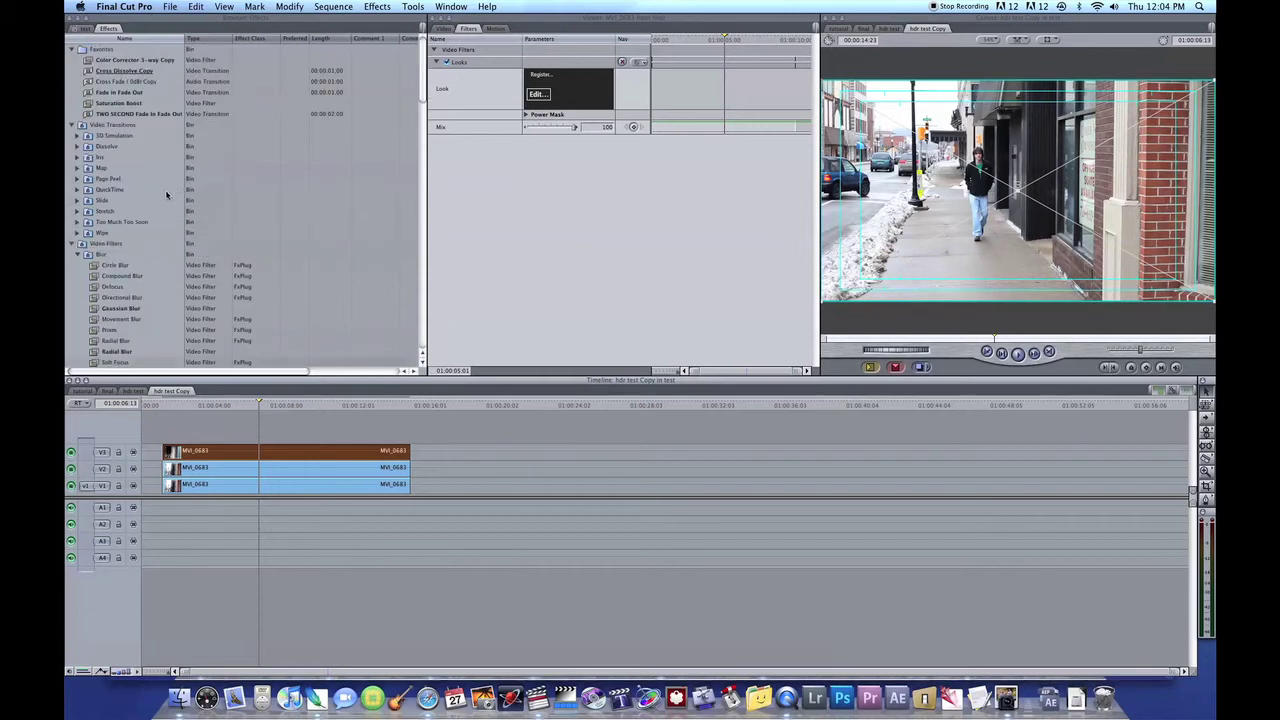
click(77, 254)
click(77, 275)
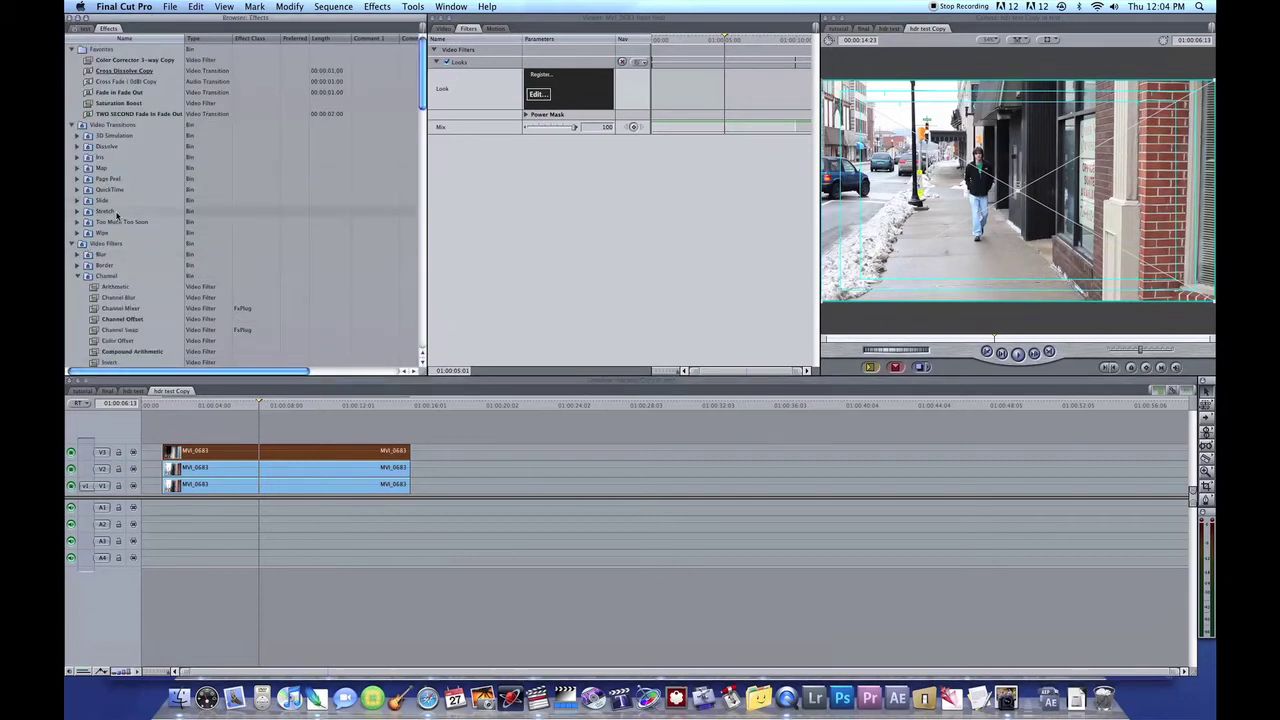
click(78, 275)
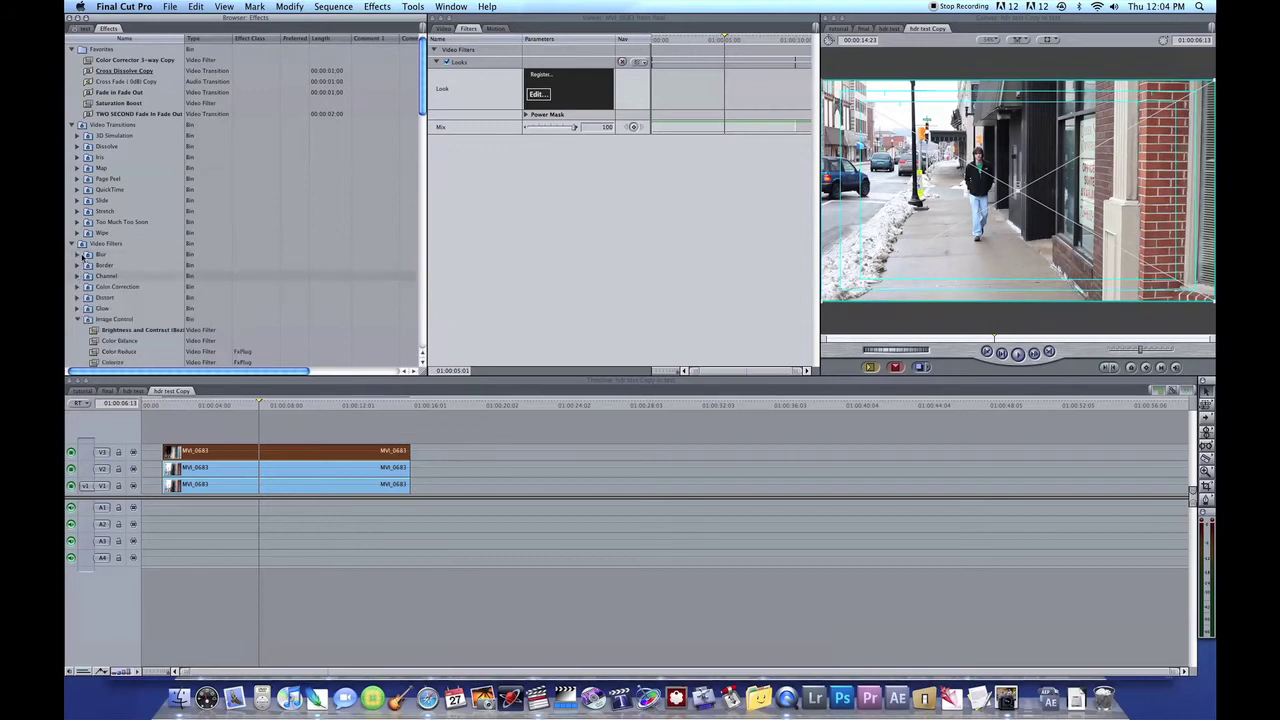
click(88, 244)
scroll(98, 250, down, 3)
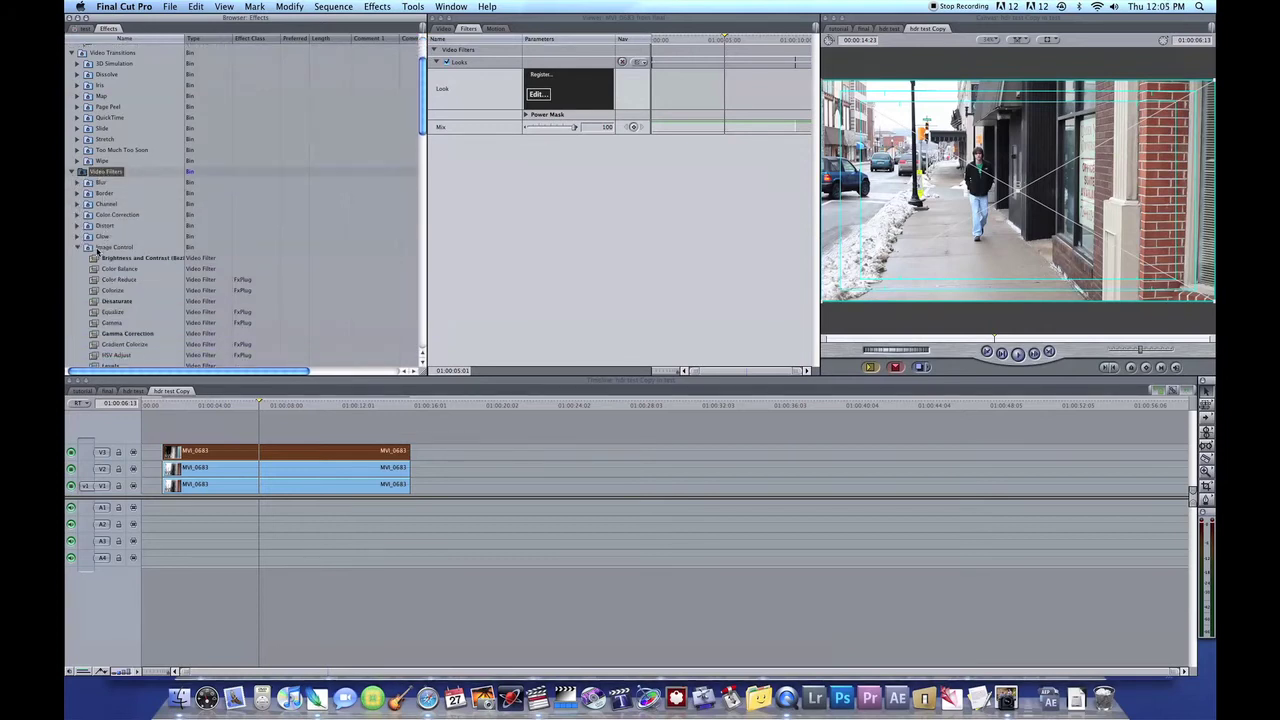
scroll(84, 245, down, 2)
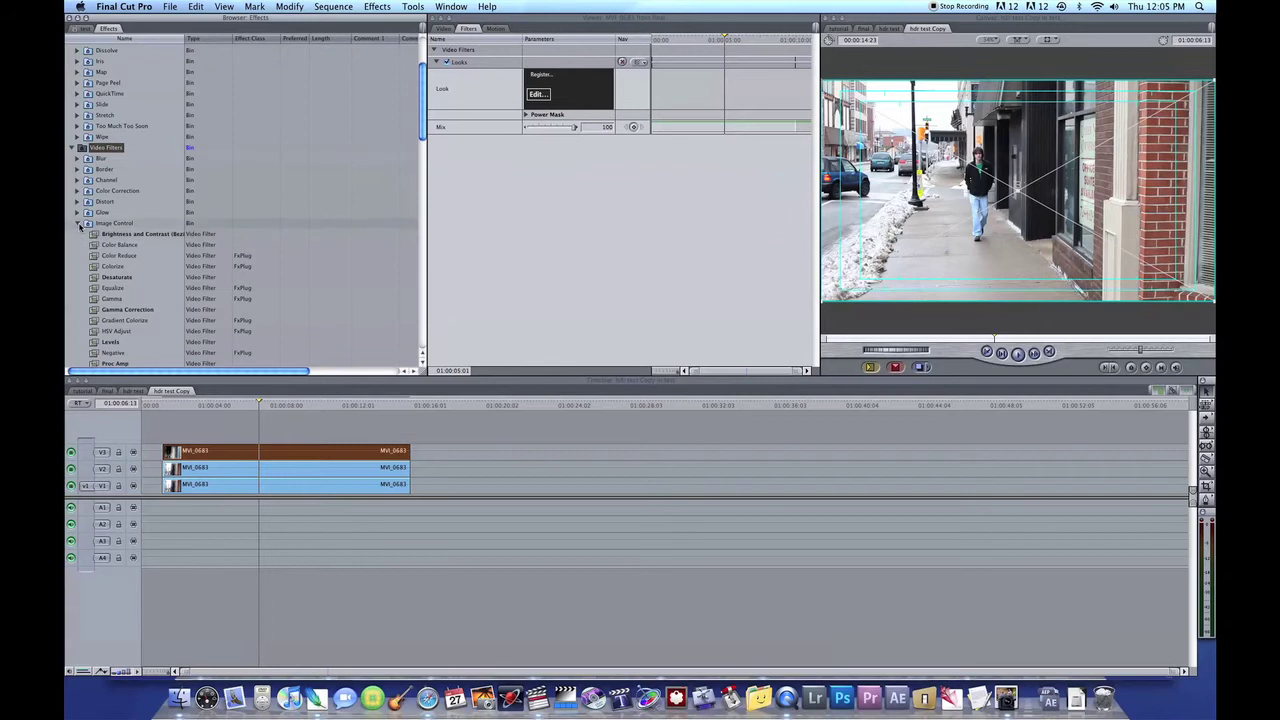
click(78, 224)
click(78, 245)
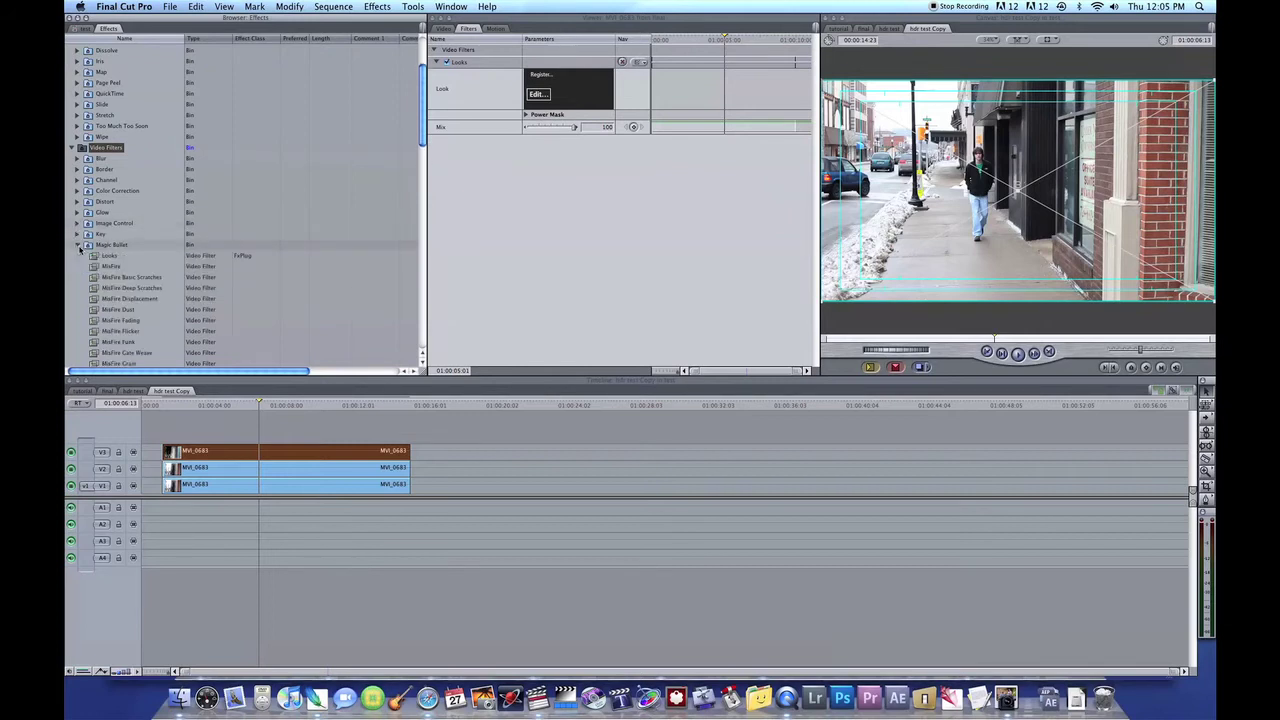
click(95, 257)
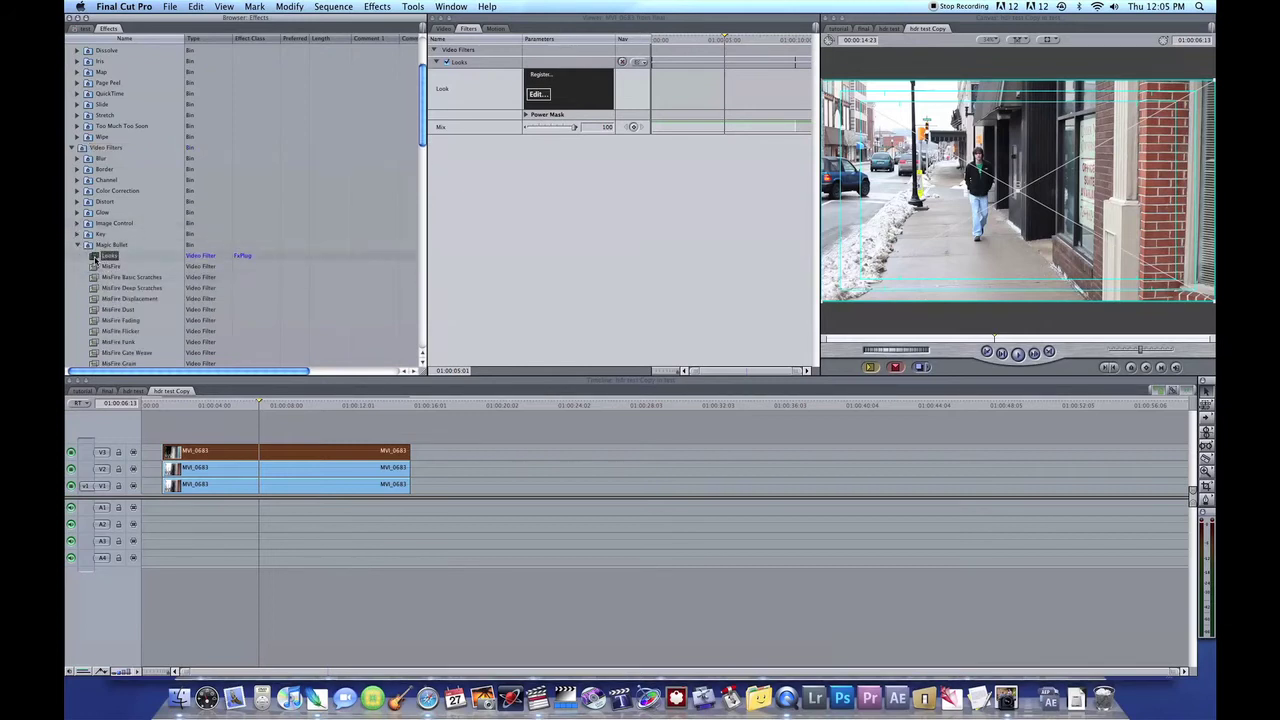
drag(95, 257, 324, 452)
double_click(320, 456)
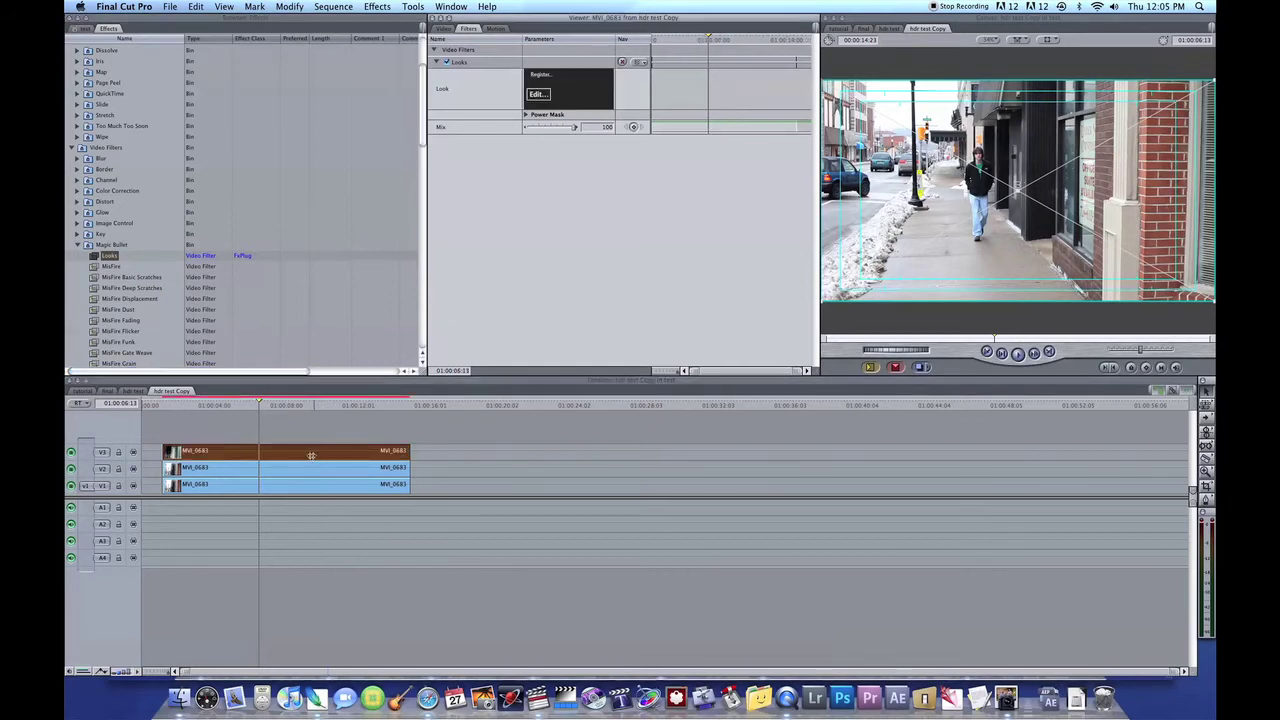
click(537, 95)
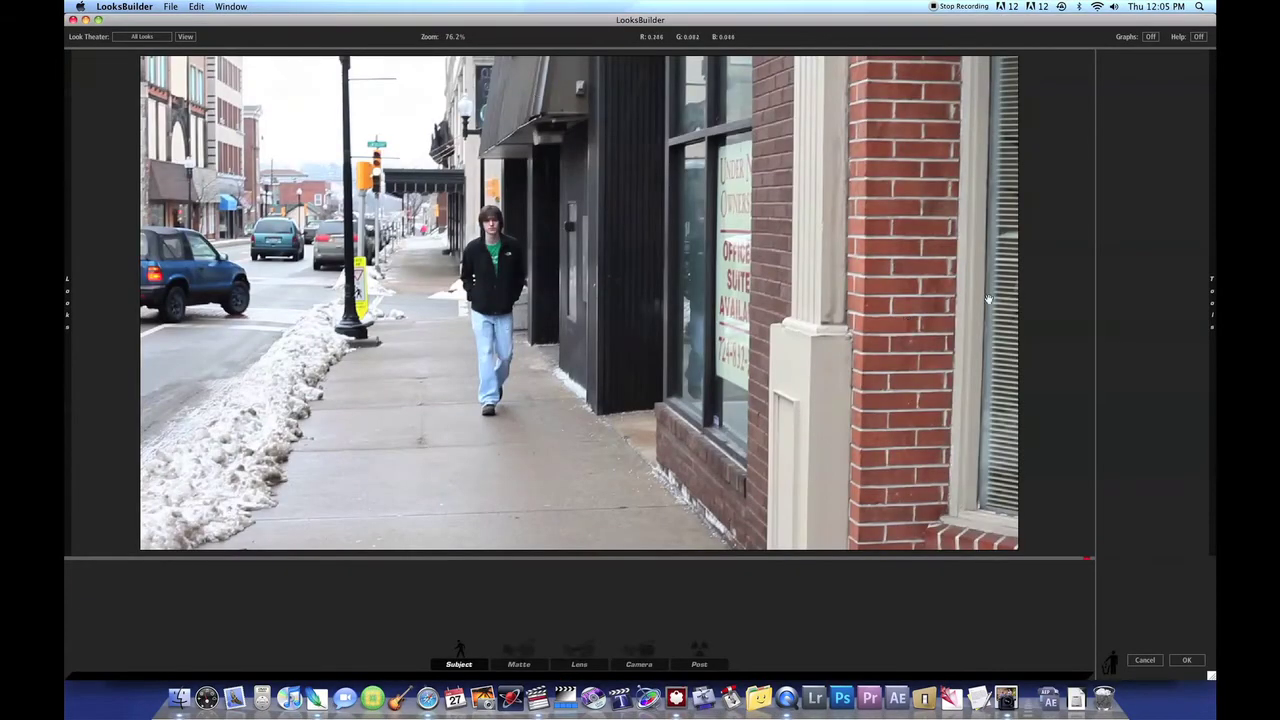
Add Curves to the Post stage and bend the RGB curve into a wavy S with lifted lows
mouse_move(1213, 280)
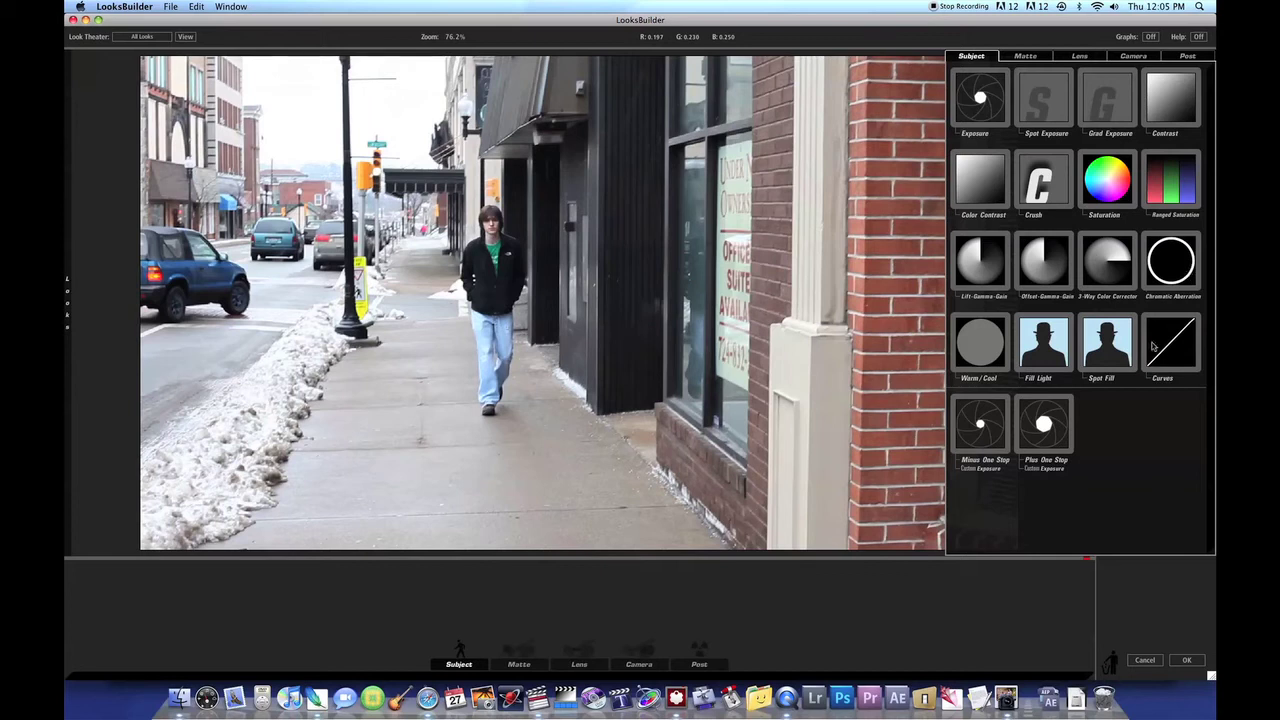
drag(1173, 355, 715, 607)
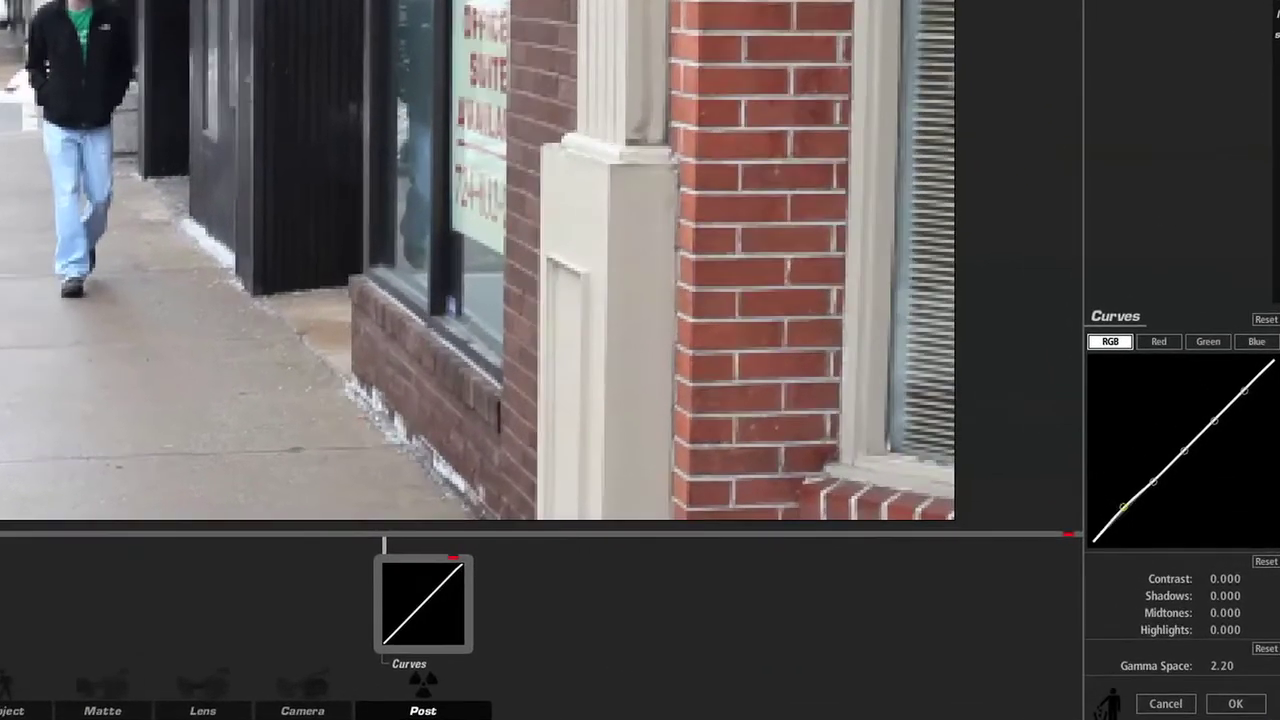
drag(1108, 520, 1107, 447)
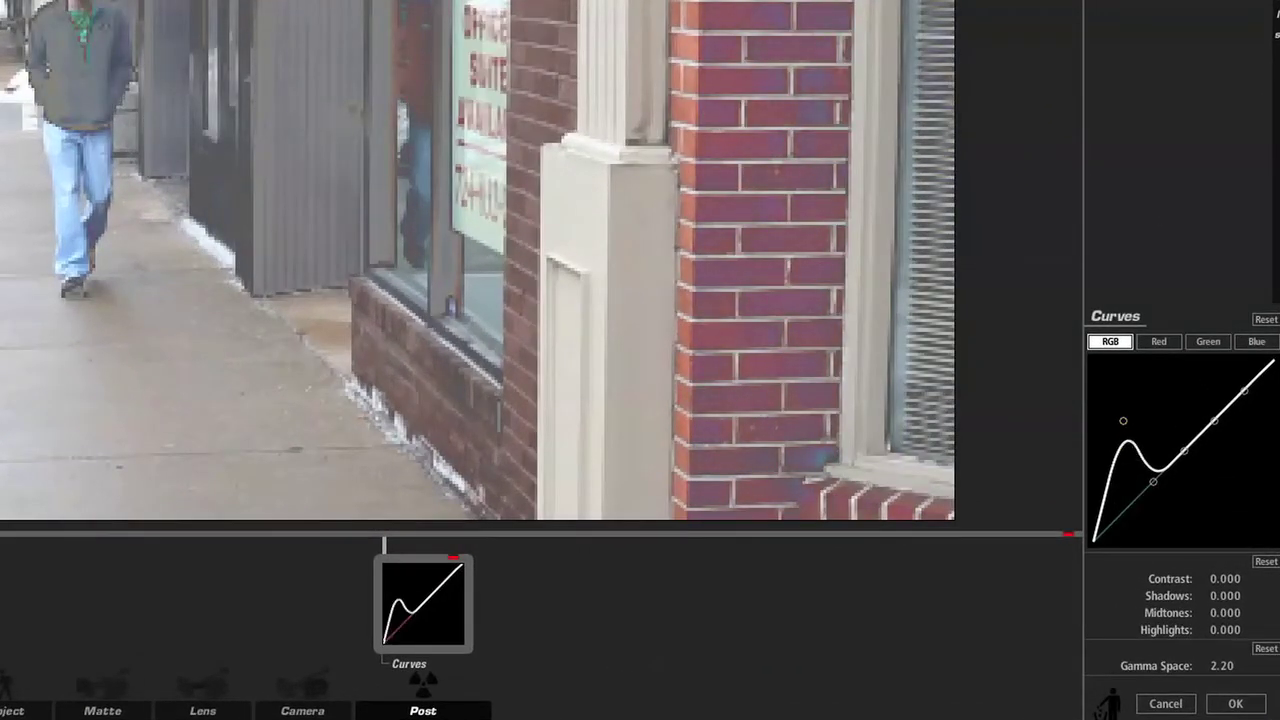
drag(1153, 482, 1153, 425)
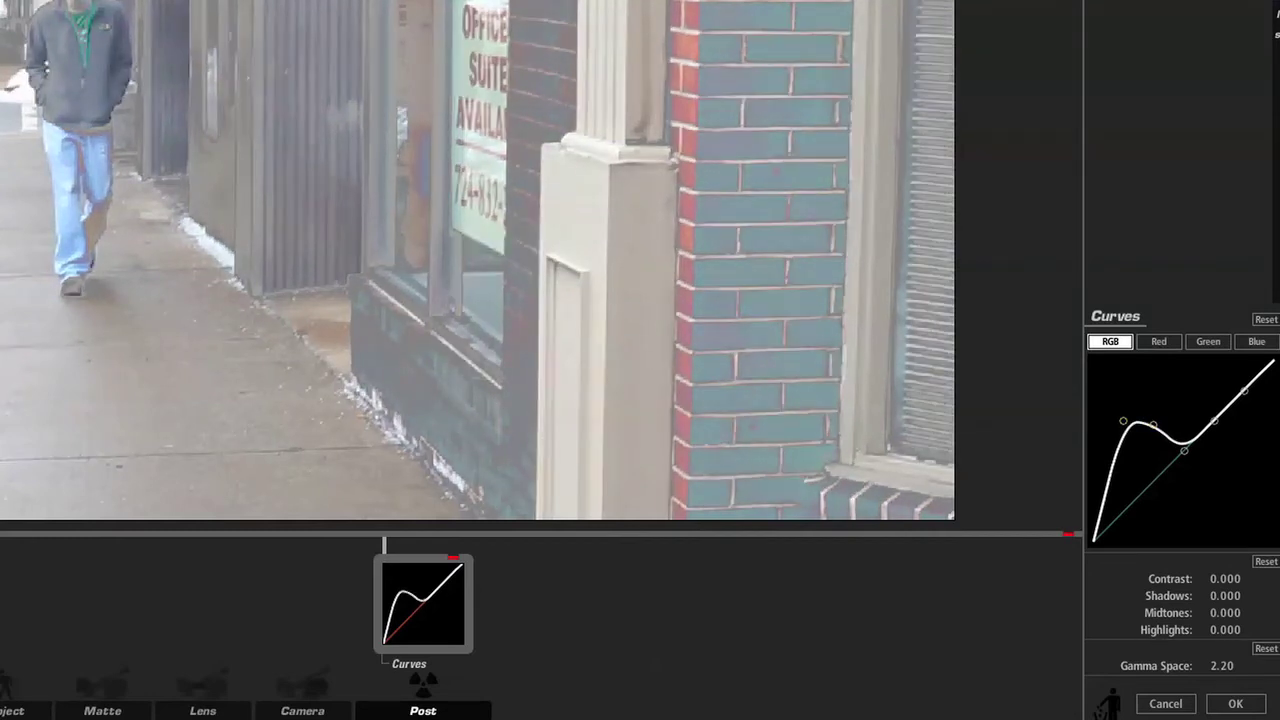
drag(1214, 421, 1214, 437)
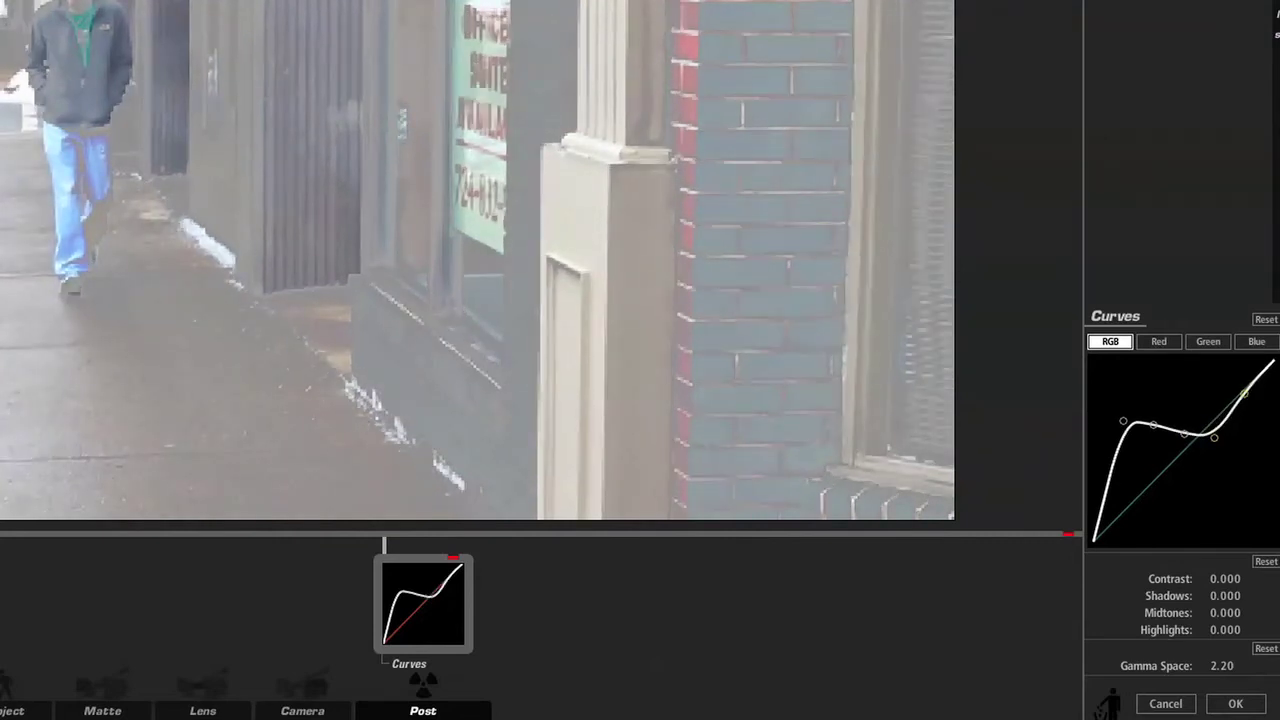
drag(1243, 393, 1244, 405)
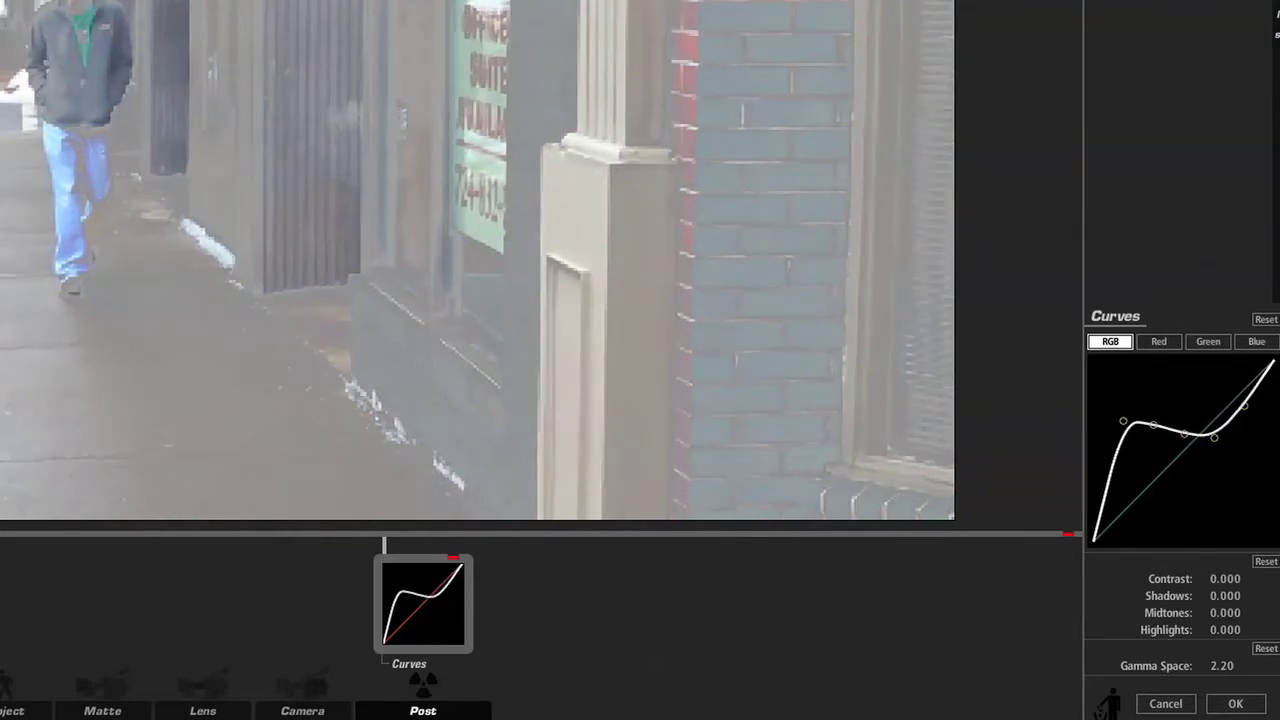
drag(1154, 425, 1213, 440)
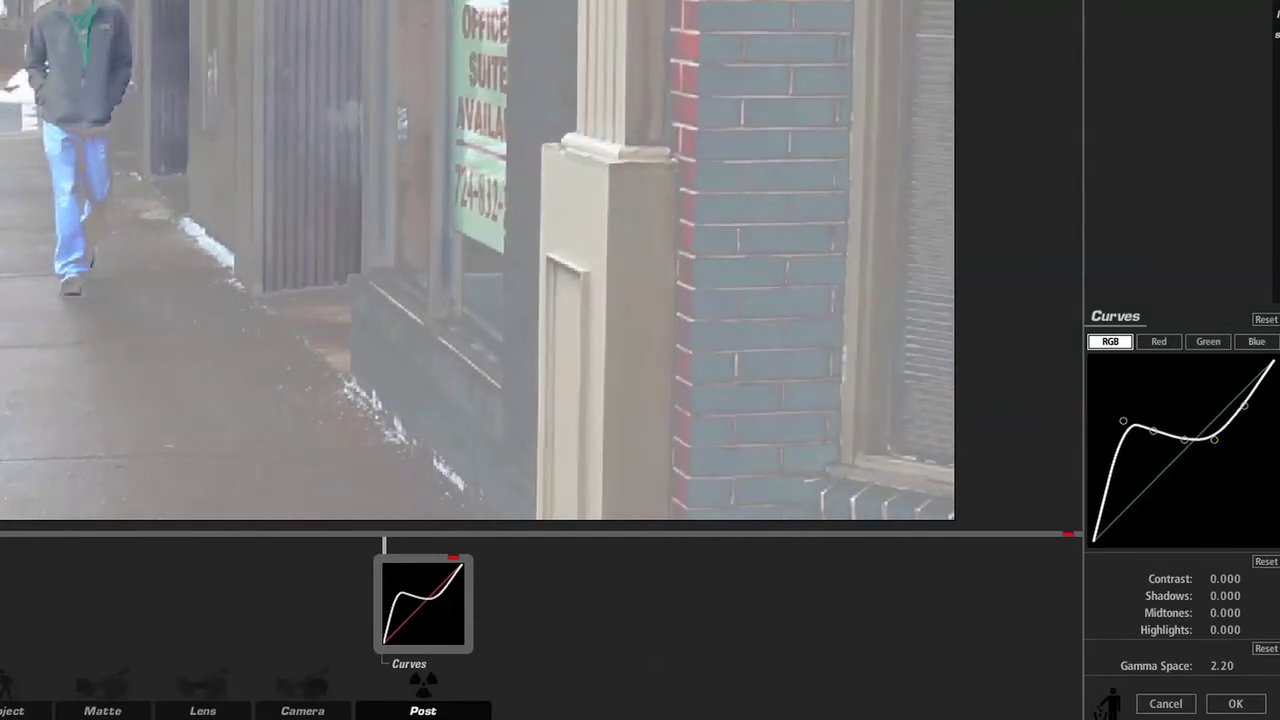
drag(1153, 429, 1153, 437)
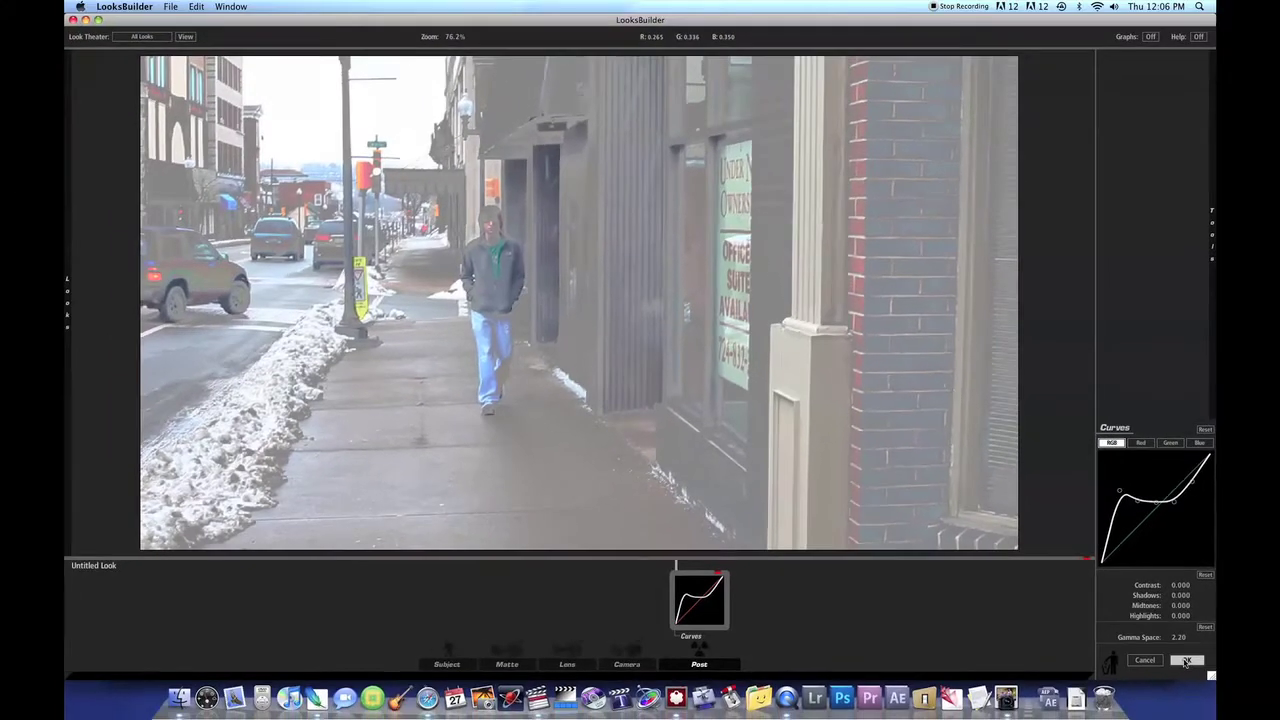
Accept the look, set the V3 clip to Overlay composite, and lower V1 opacity toward 78
click(1249, 706)
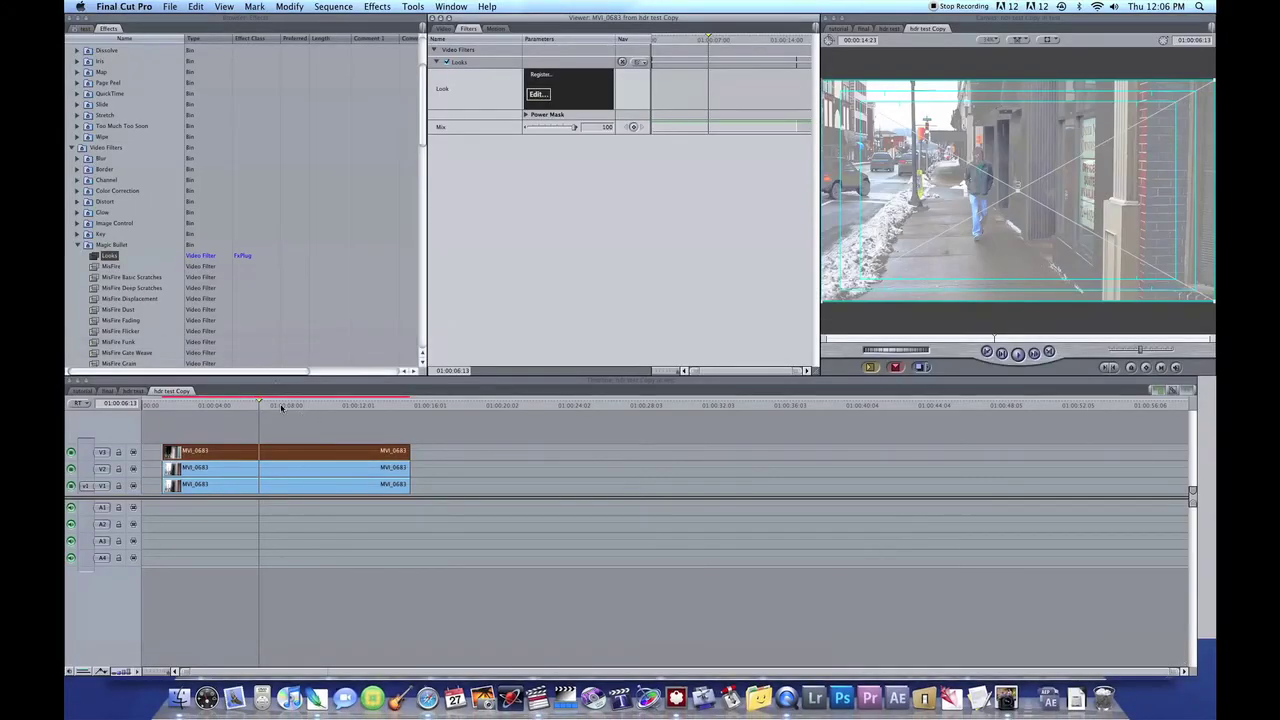
click(294, 449)
right_click(299, 446)
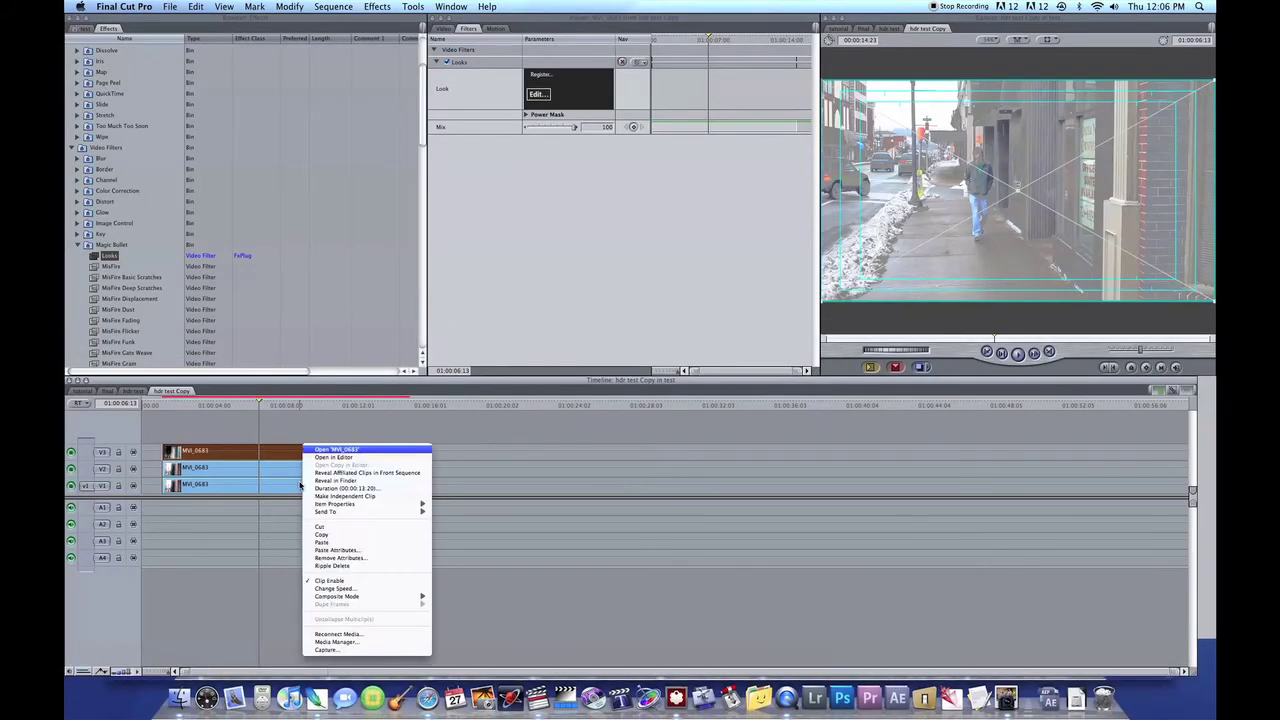
mouse_move(375, 597)
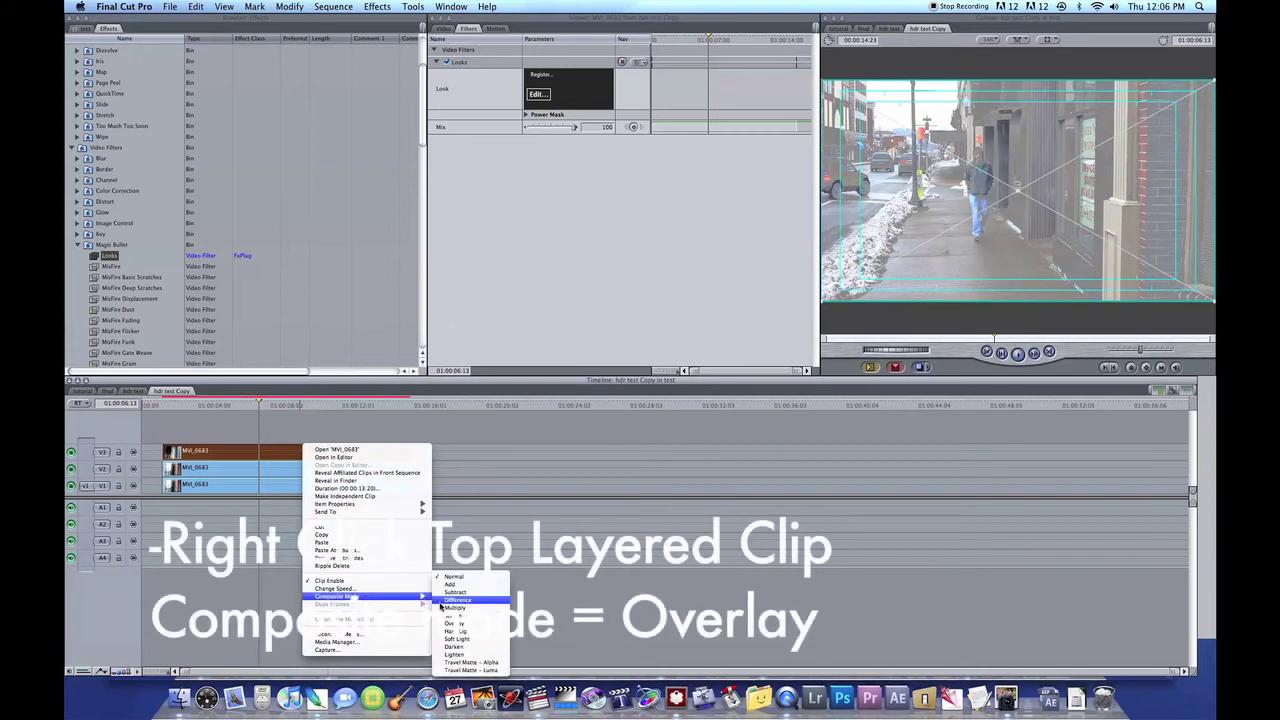
click(452, 623)
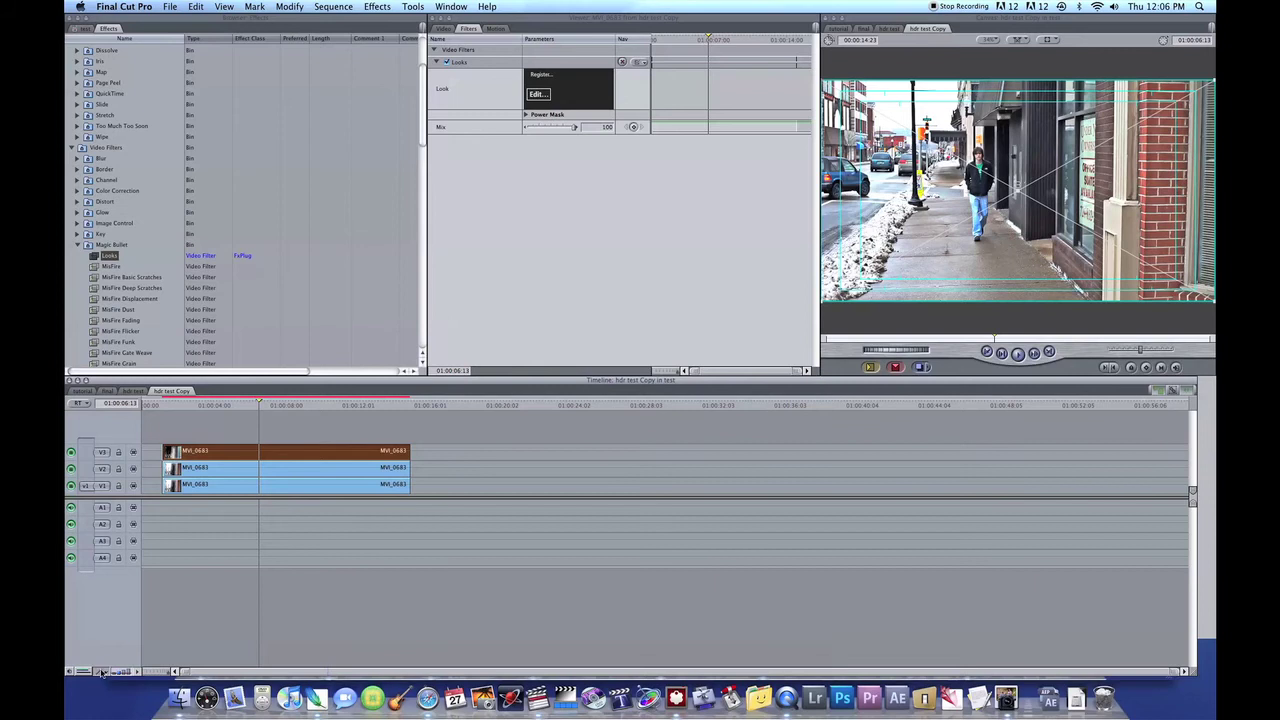
drag(295, 479, 295, 485)
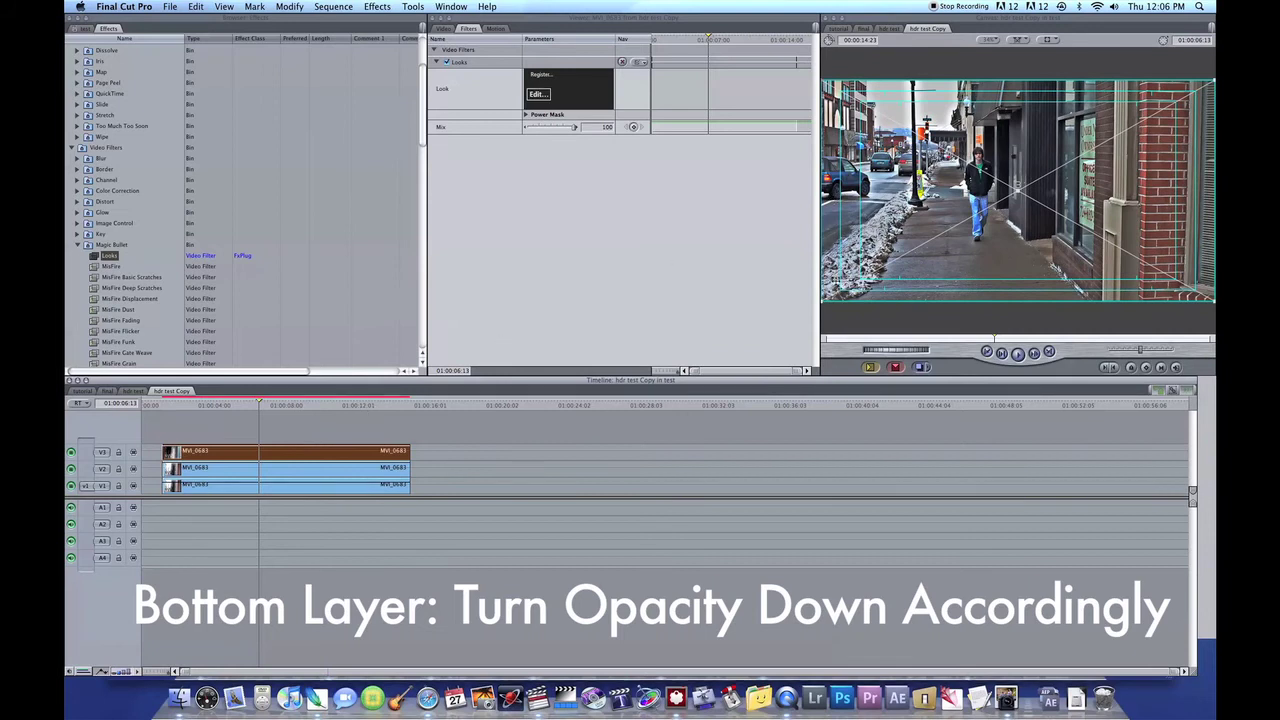